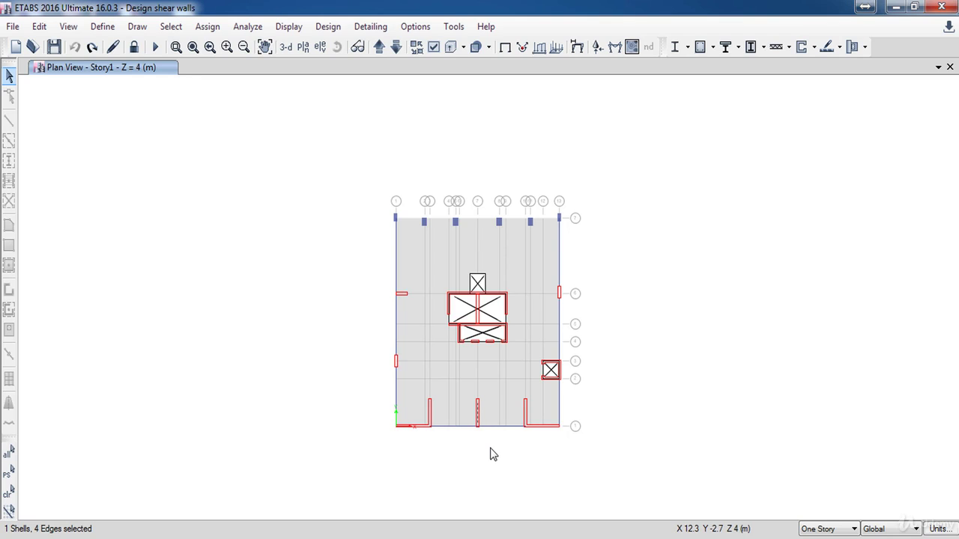
# - Look over the Shear Wall Design dropdown's Assign Pier Sections options, then dismiss the menu
pyautogui.click(814, 47)
pyautogui.moveTo(818, 111)
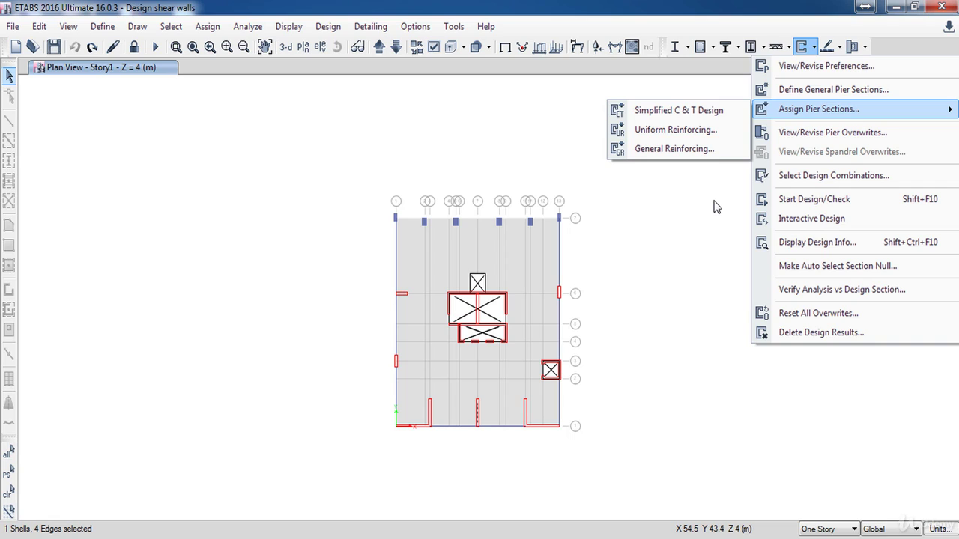
pyautogui.click(664, 327)
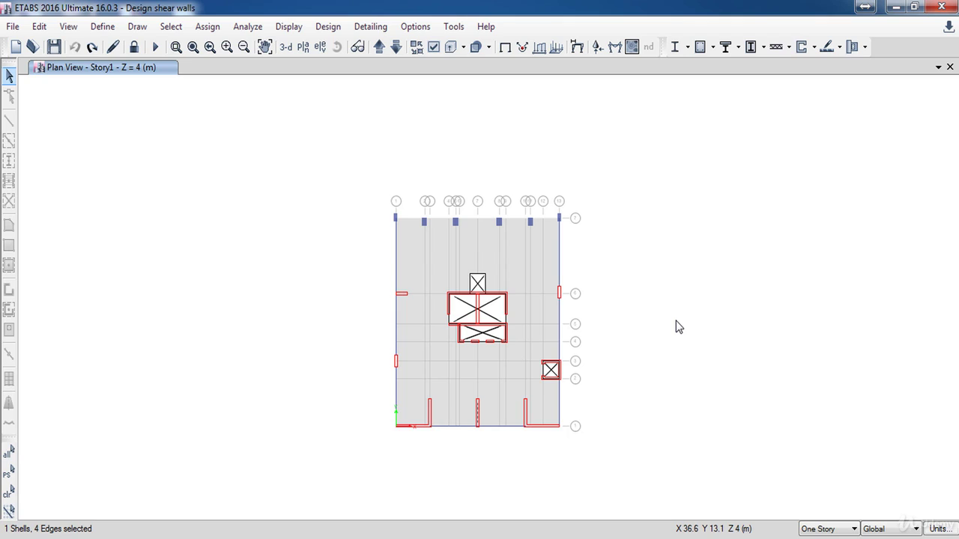
# - Clear the selection, then select every wall of pier Core1 by its pier label
pyautogui.hotkey('ctrl', 'q')
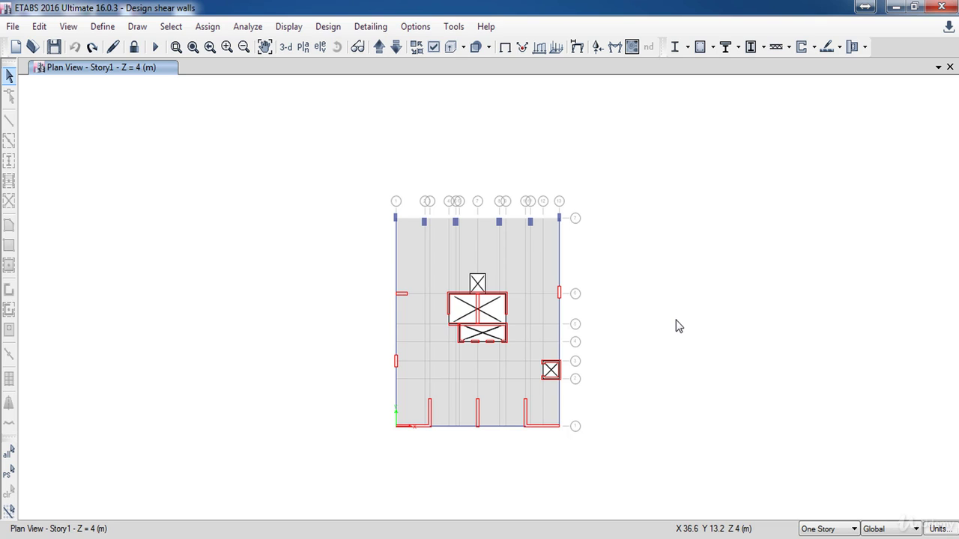
pyautogui.click(171, 29)
pyautogui.moveTo(195, 46)
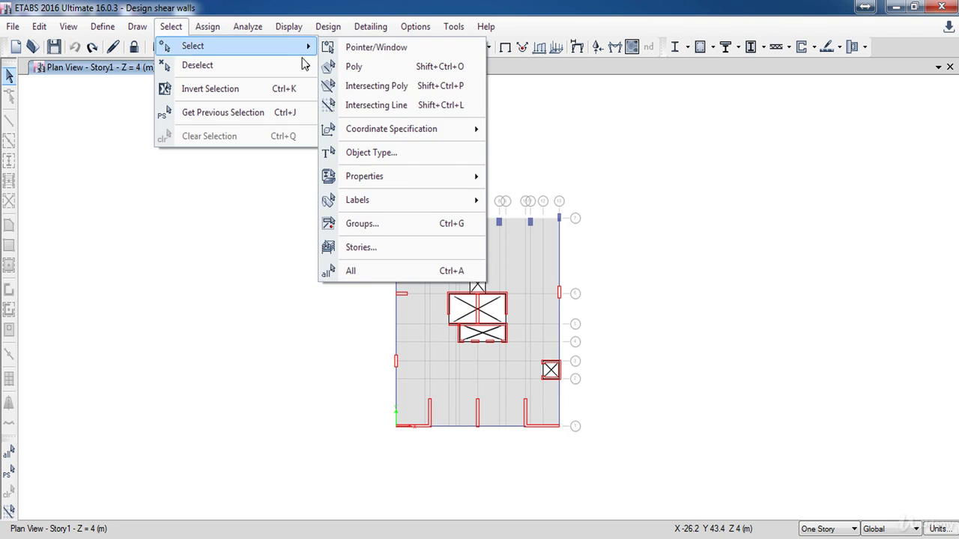
pyautogui.moveTo(378, 201)
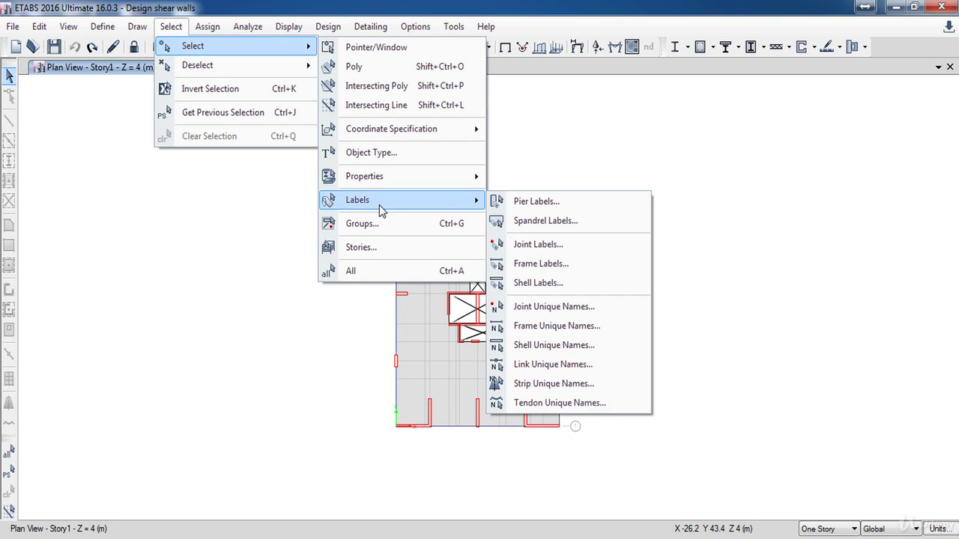
pyautogui.click(534, 202)
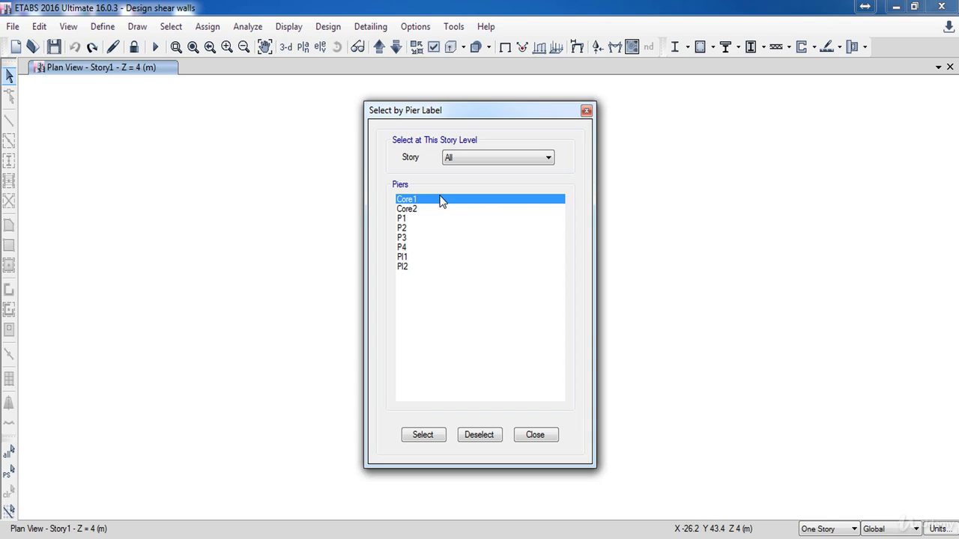
pyautogui.click(421, 434)
pyautogui.click(536, 436)
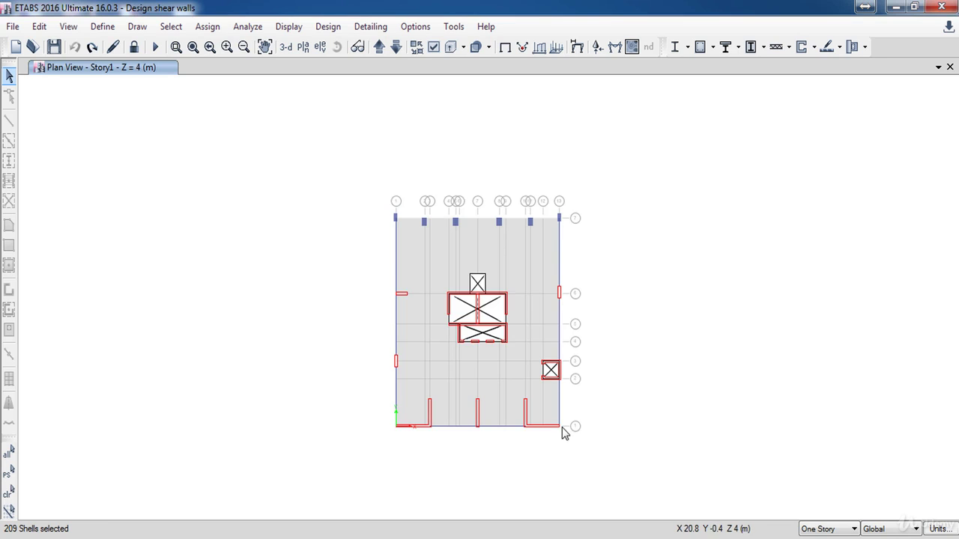
pyautogui.rightClick(706, 214)
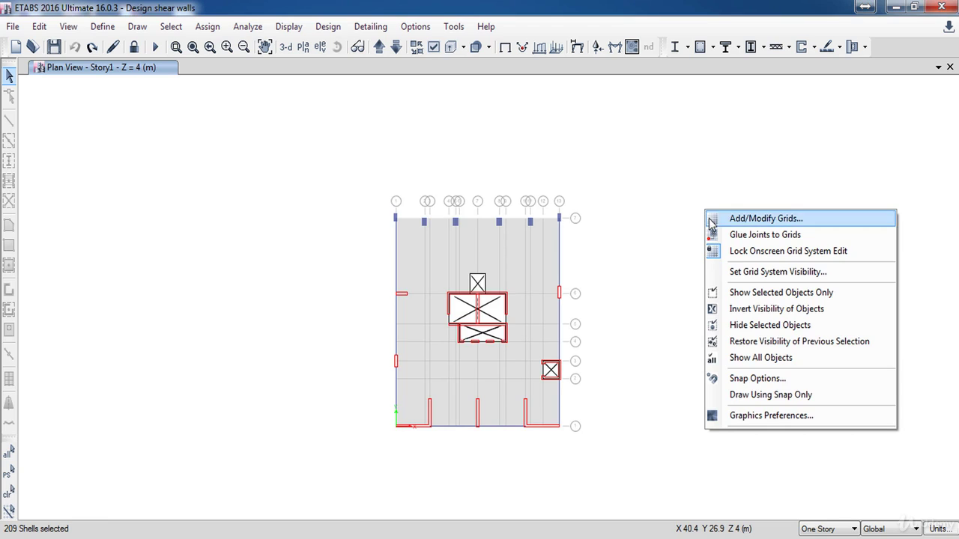
# - Show only the Core1 walls and create a developed elevation named 'Core Section'
pyautogui.click(794, 296)
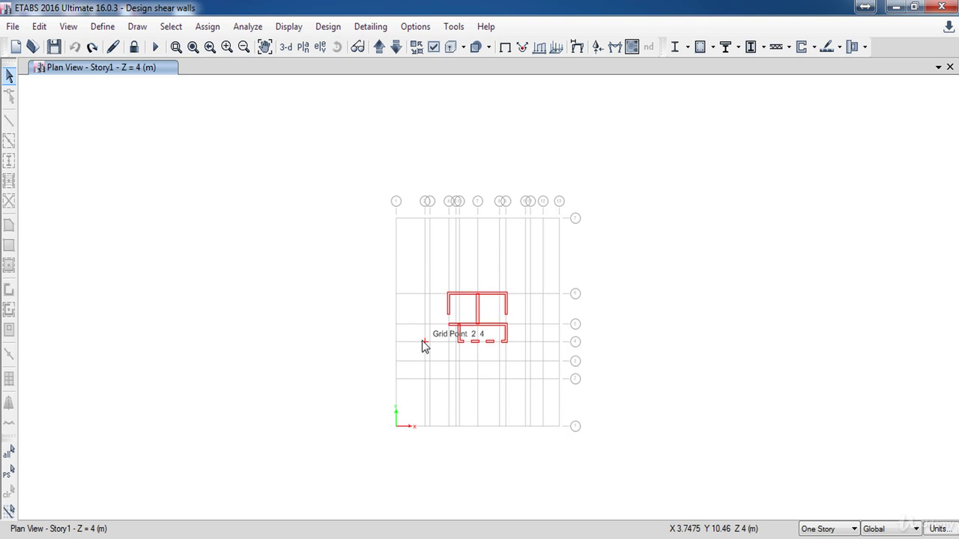
pyautogui.scroll(2, 422, 341)
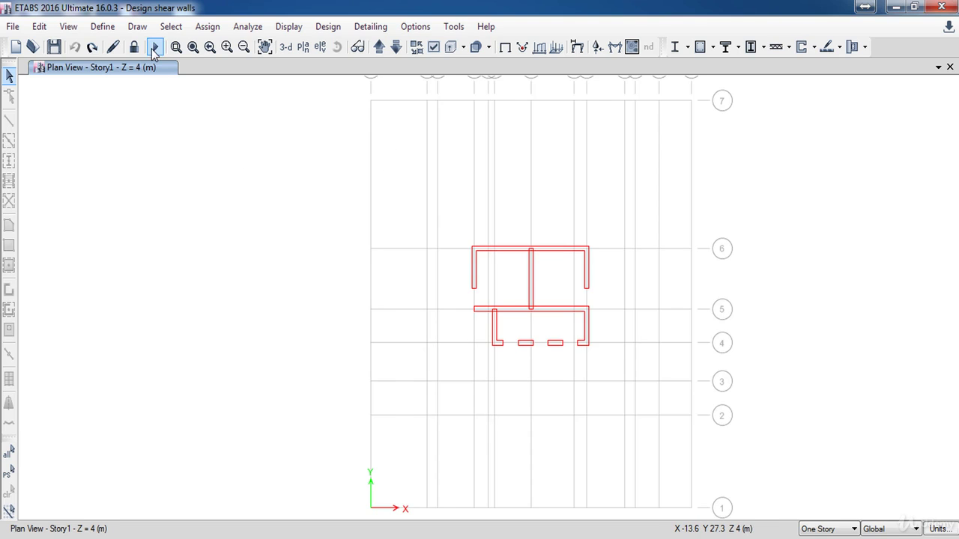
pyautogui.click(138, 27)
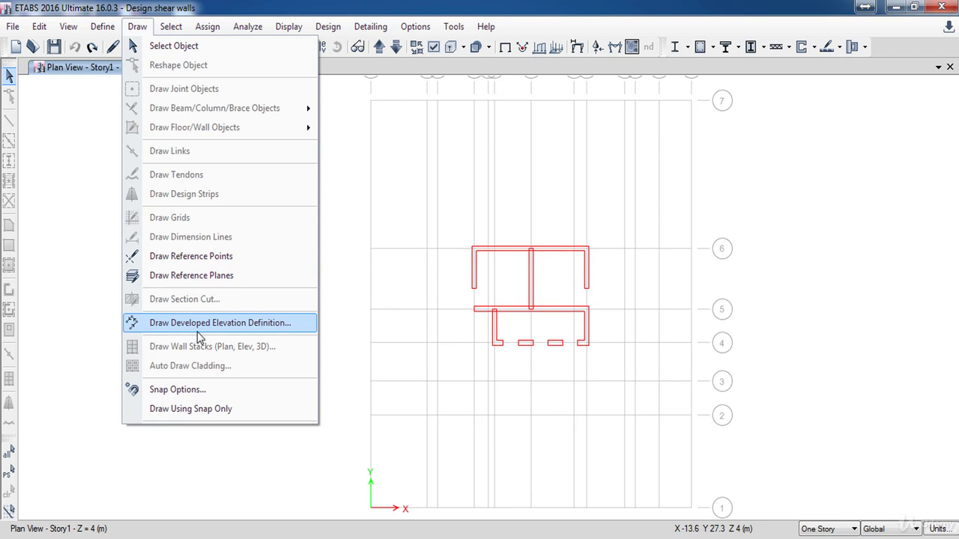
pyautogui.click(260, 331)
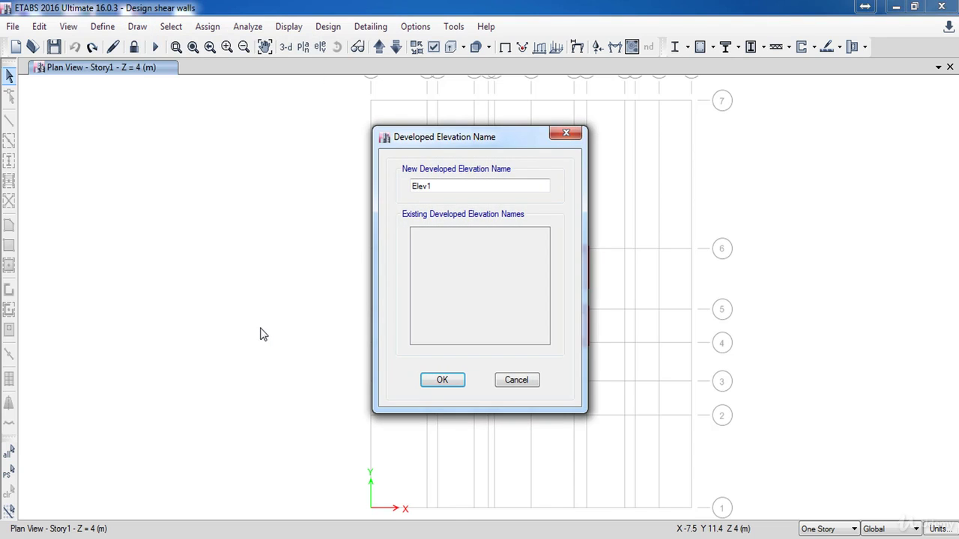
pyautogui.doubleClick(441, 186)
pyautogui.write('Core Section')
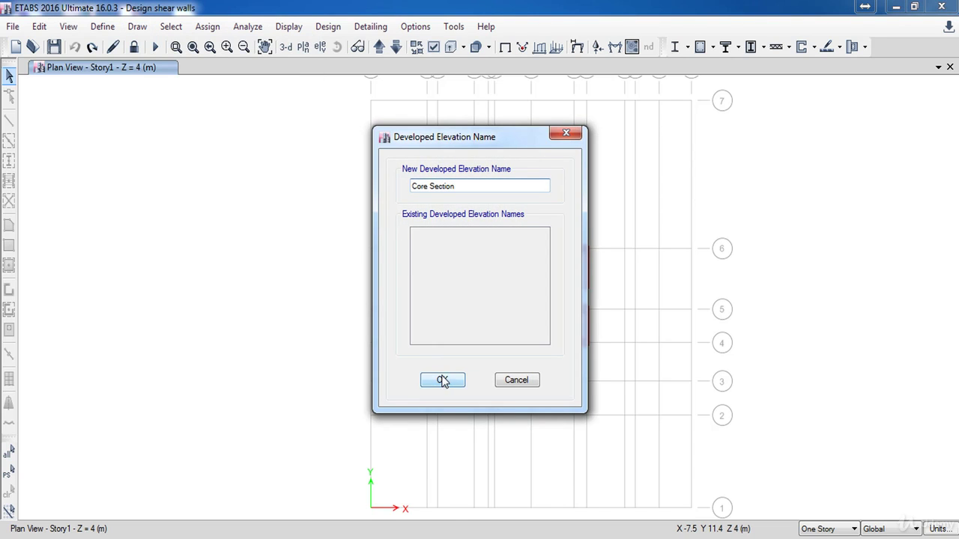
pyautogui.click(442, 380)
# - Draw the Core Section elevation along grid line 6 from point 4 6 to 9 6
pyautogui.scroll(2, 525, 263)
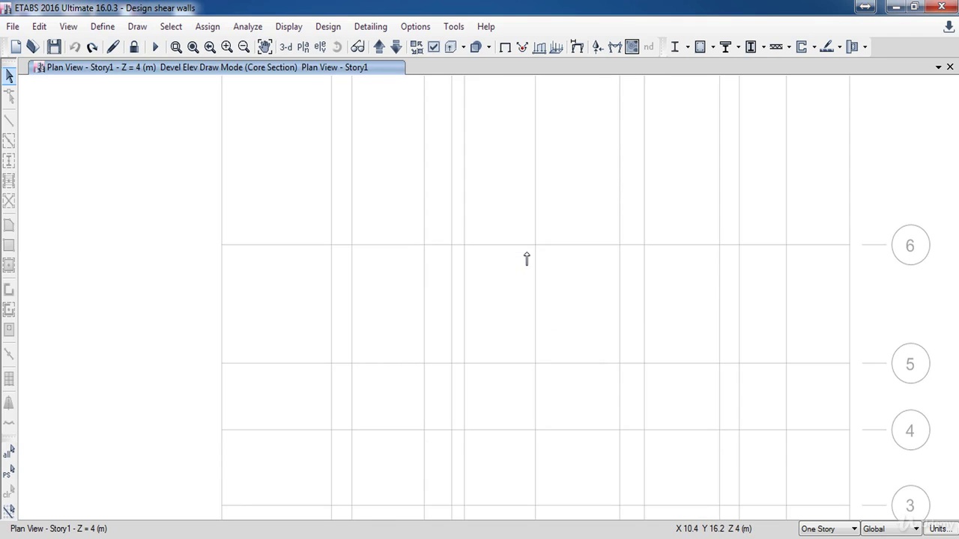
pyautogui.click(424, 246)
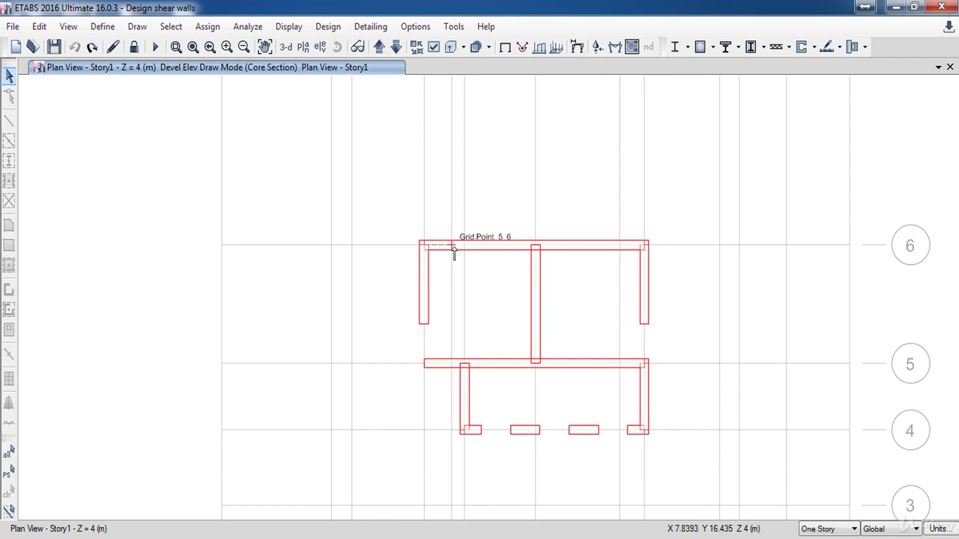
pyautogui.click(644, 247)
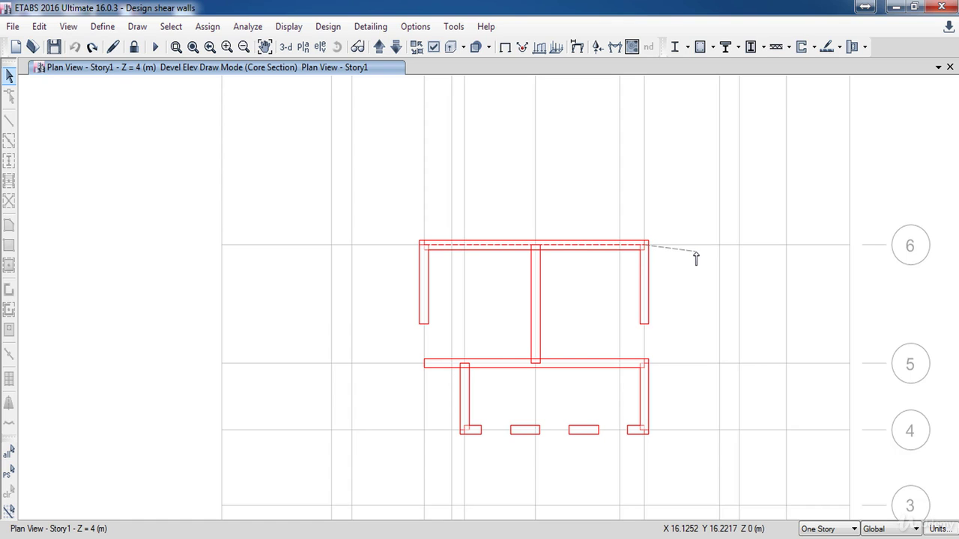
pyautogui.press('Return')
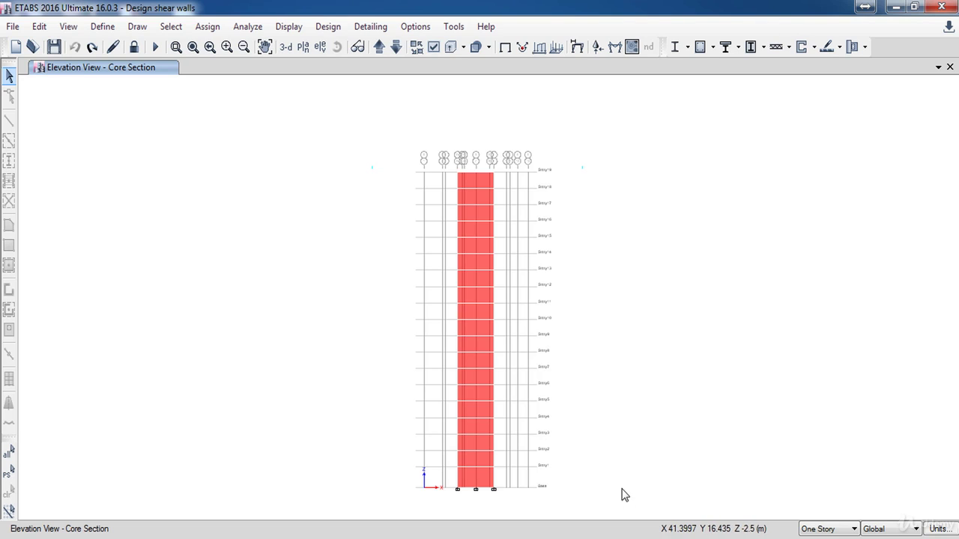
# - Window-select the whole core wall and bring up Uniform Reinforcing under Assign Pier Sections
pyautogui.moveTo(625, 499); pyautogui.dragTo(355, 142)
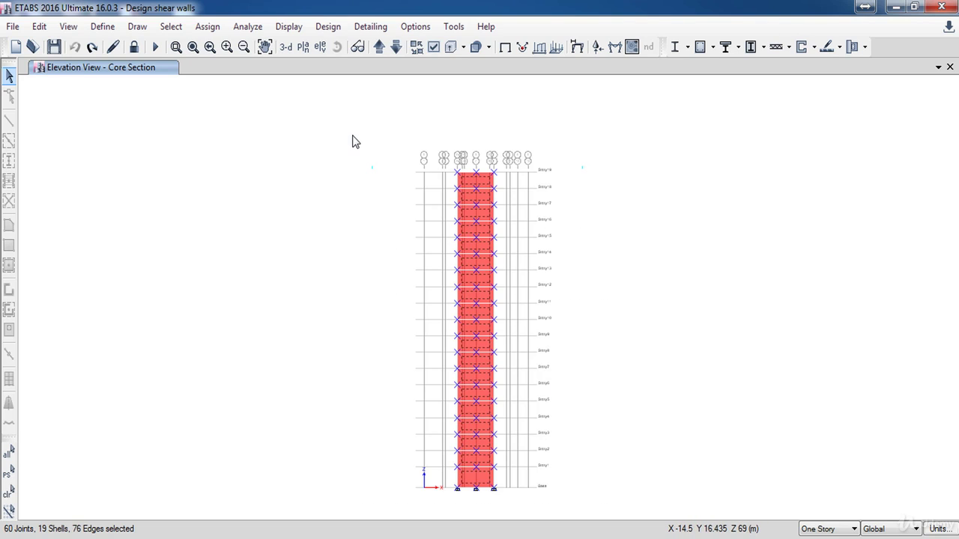
pyautogui.click(327, 26)
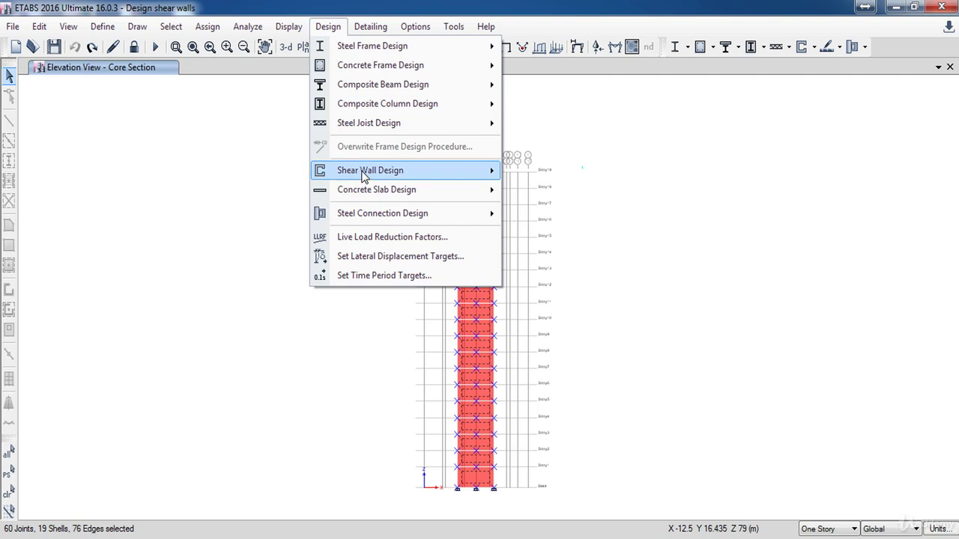
pyautogui.moveTo(364, 175)
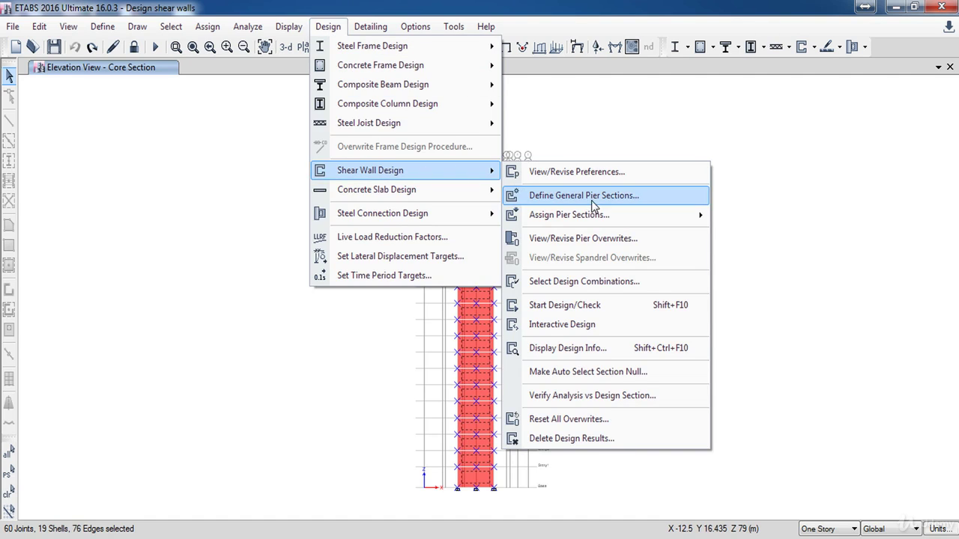
pyautogui.moveTo(588, 223)
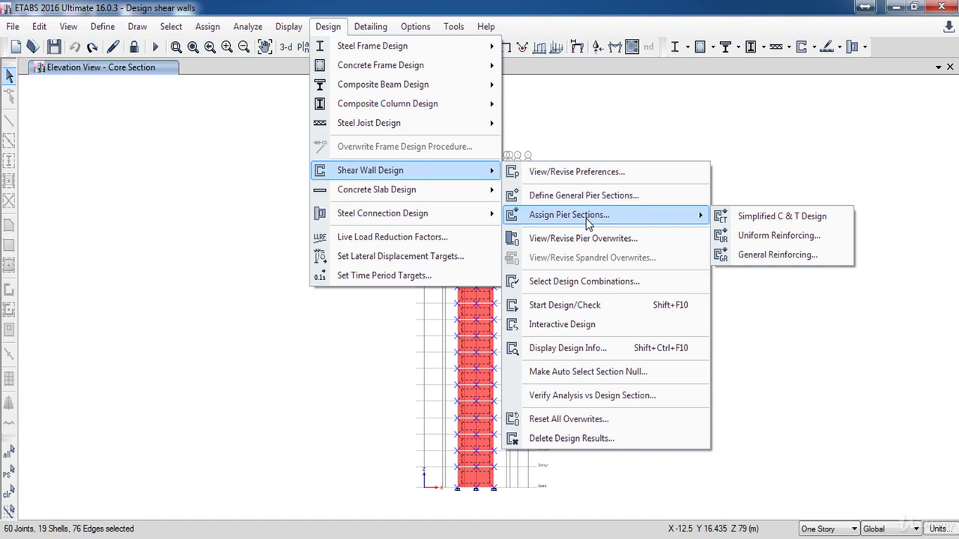
pyautogui.click(750, 237)
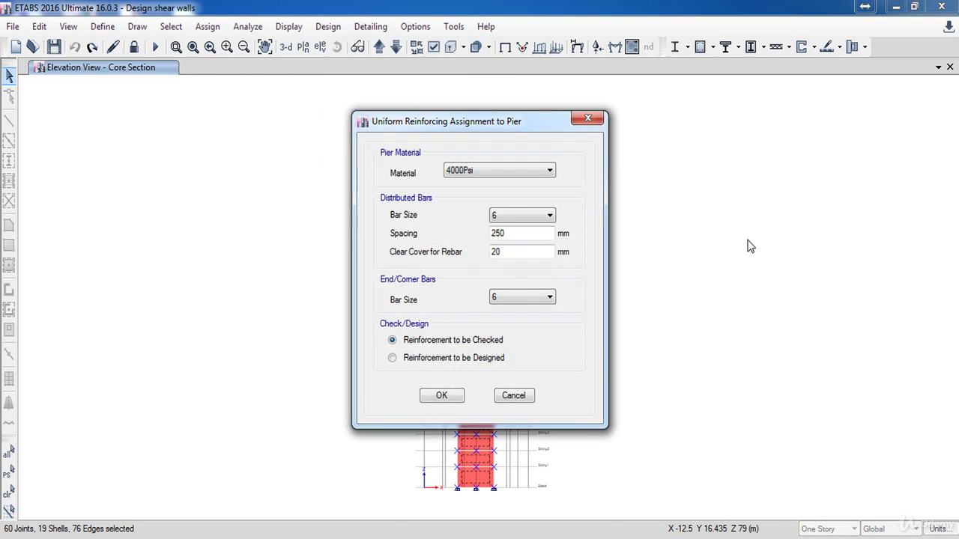
# - Set the pier material to C30 with size 6 distributed and end bars at 250 mm spacing
pyautogui.click(490, 173)
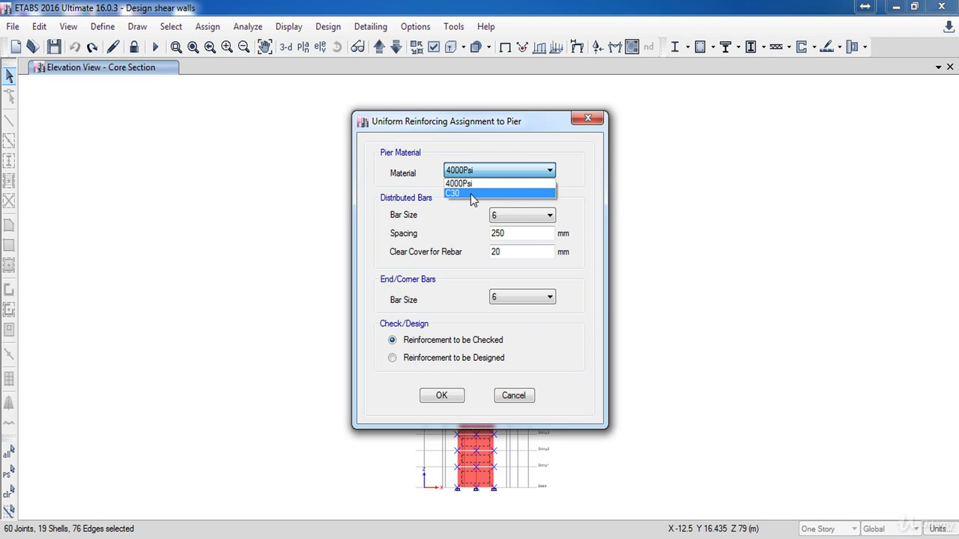
pyautogui.click(472, 193)
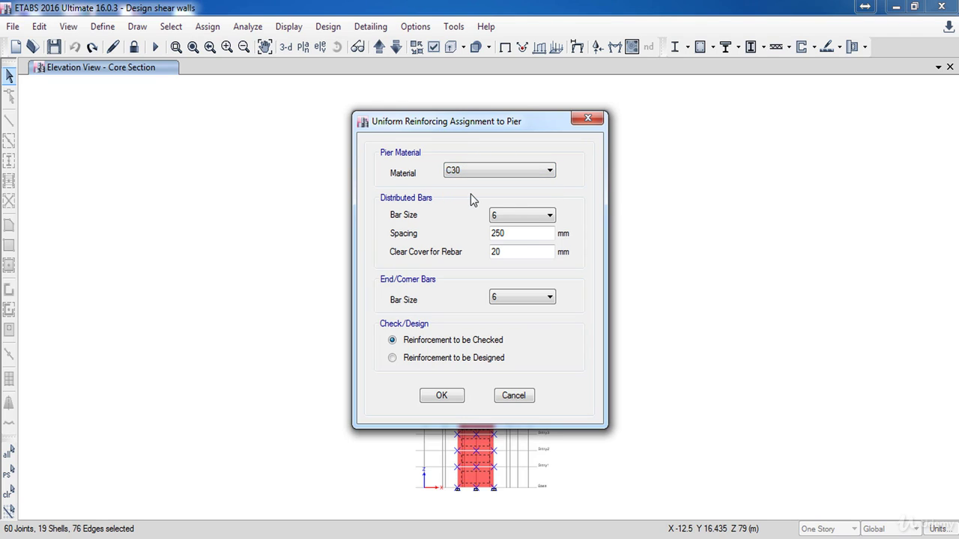
pyautogui.click(529, 218)
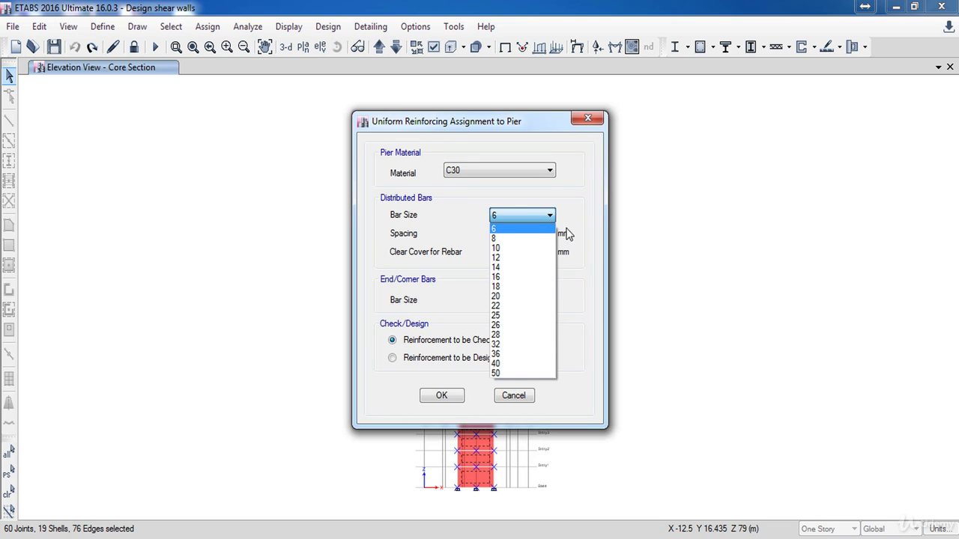
pyautogui.click(573, 228)
pyautogui.click(529, 235)
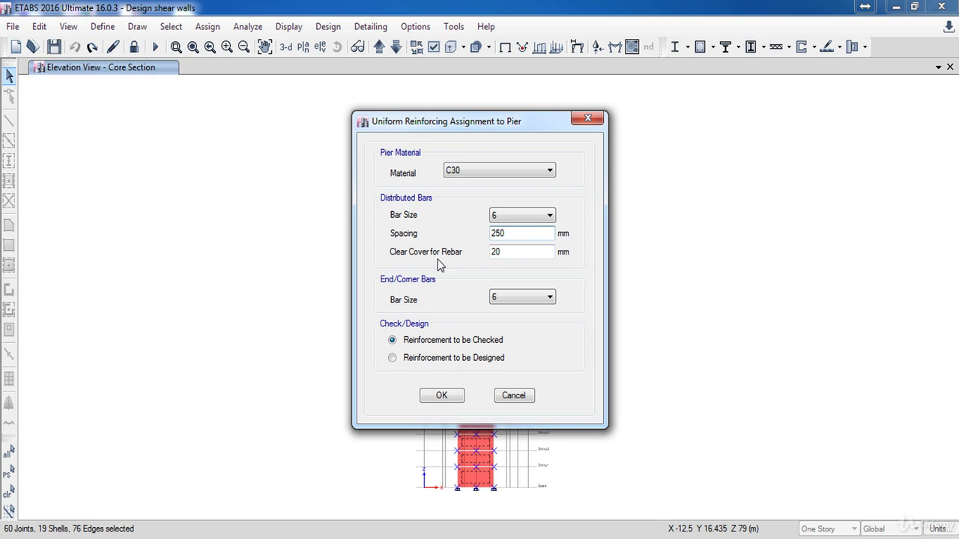
pyautogui.click(511, 254)
pyautogui.click(516, 298)
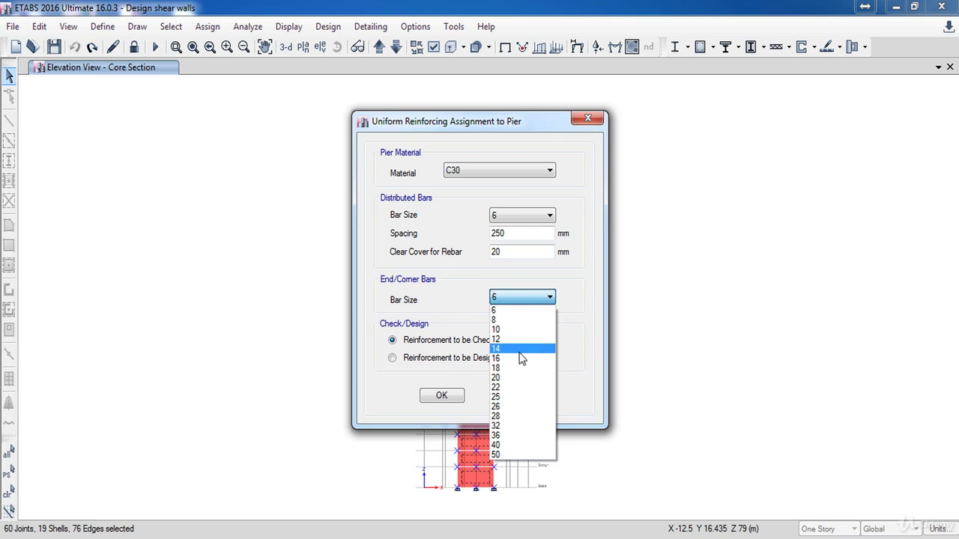
pyautogui.click(571, 309)
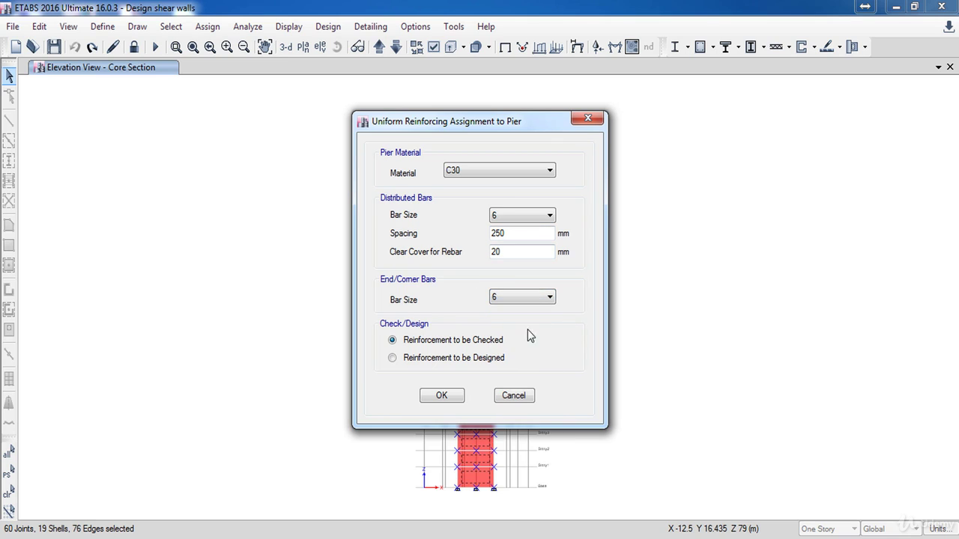
# - Have the reinforcement designed, set clear cover to 25 mm, and apply to the pier
pyautogui.click(454, 358)
pyautogui.click(447, 342)
pyautogui.click(448, 360)
pyautogui.doubleClick(527, 253)
pyautogui.write('25')
pyautogui.click(440, 396)
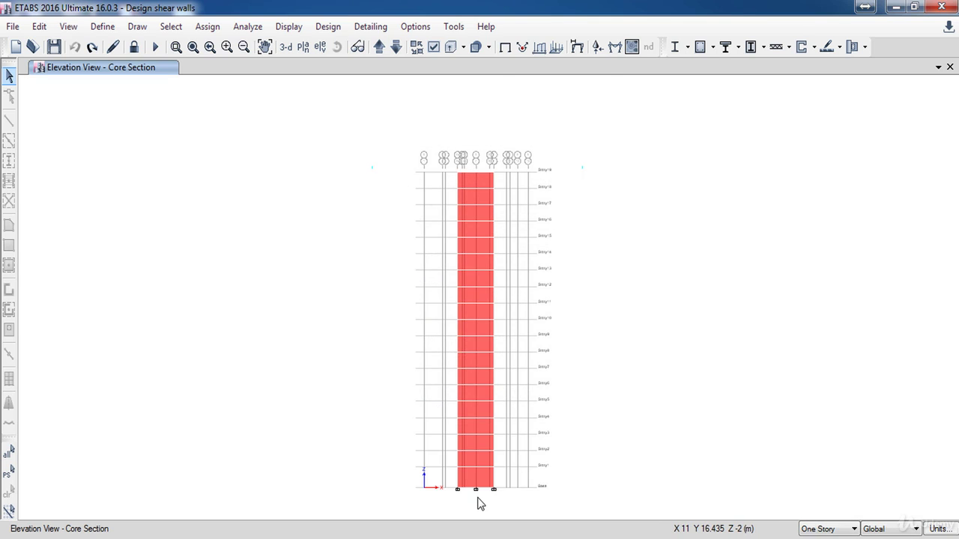
# - Zoom into the Core Section elevation and bring up the Shear Wall Design command list
pyautogui.scroll(3, 479, 501)
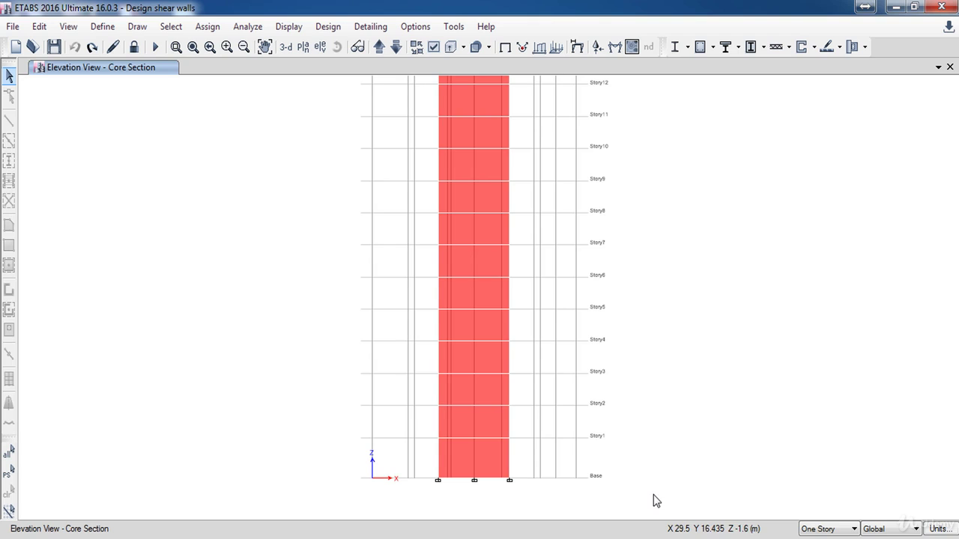
pyautogui.click(336, 28)
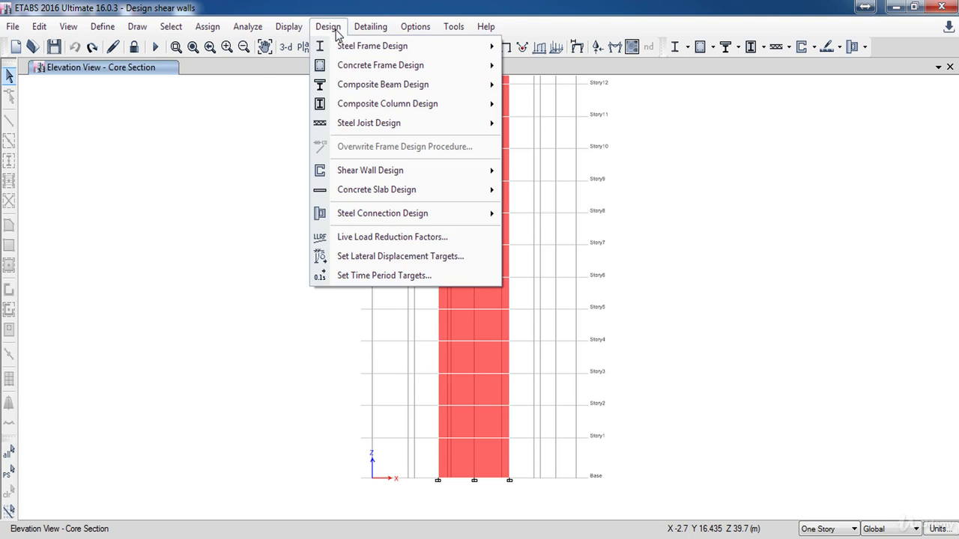
pyautogui.moveTo(367, 173)
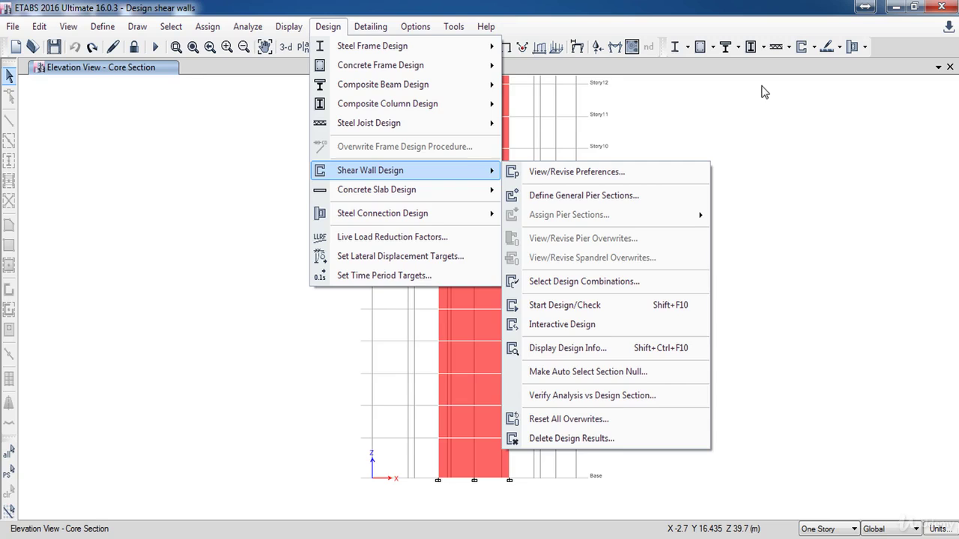
pyautogui.click(816, 47)
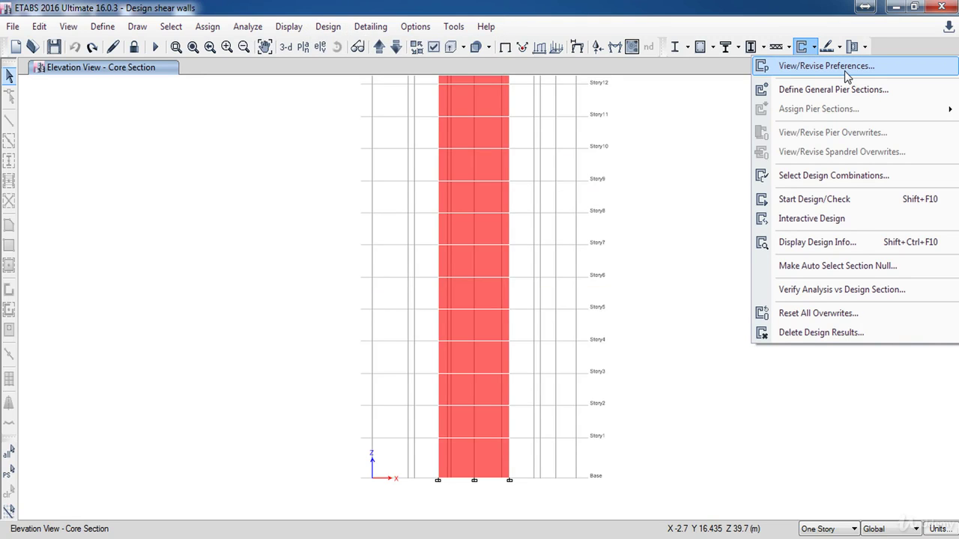
# - Keep design code ACI 318-14 and set Rebar Material and Rebar Shear Material to T400
pyautogui.click(845, 67)
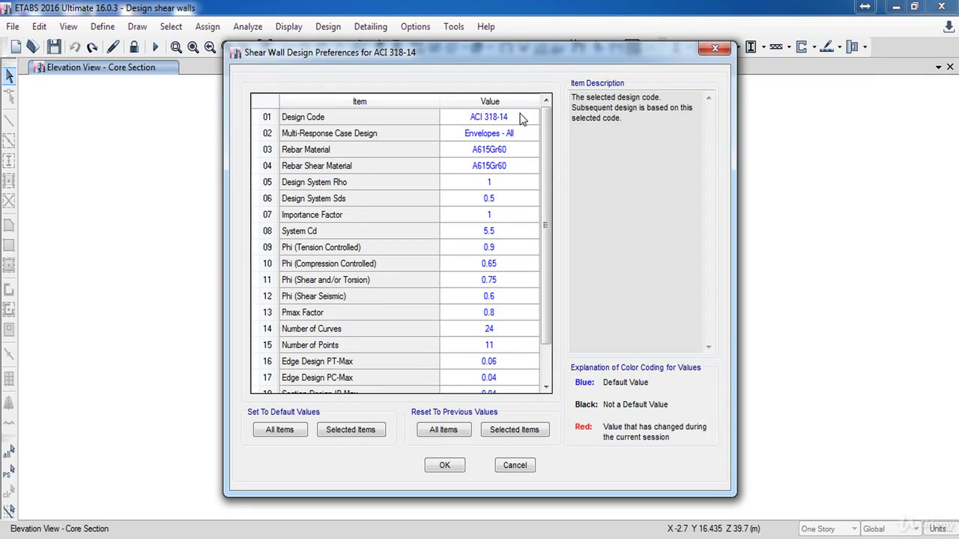
pyautogui.click(523, 118)
pyautogui.click(481, 118)
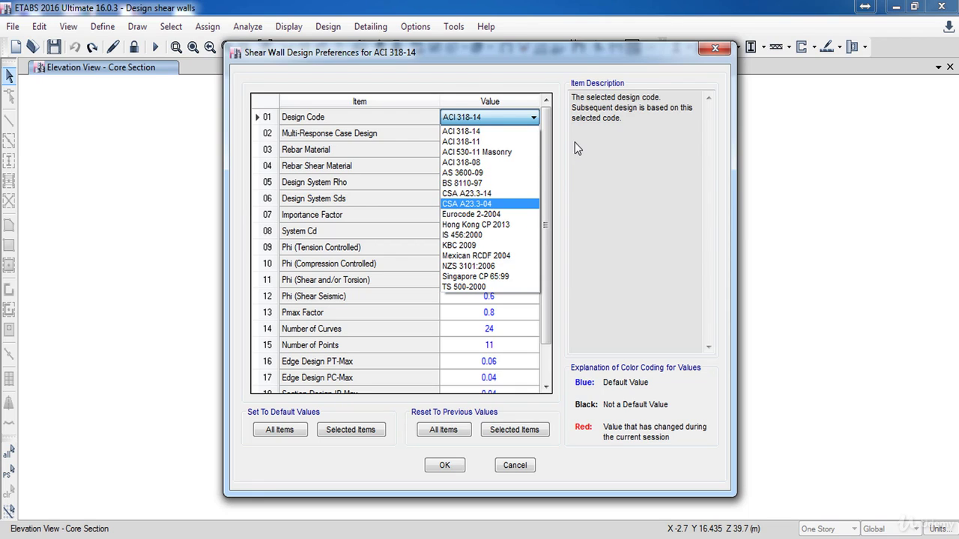
pyautogui.click(368, 133)
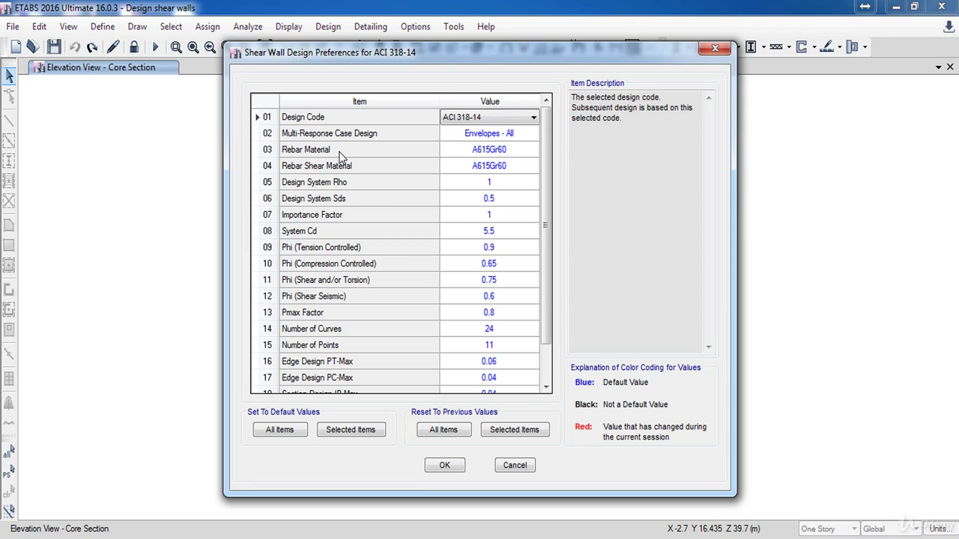
pyautogui.click(341, 153)
pyautogui.click(478, 147)
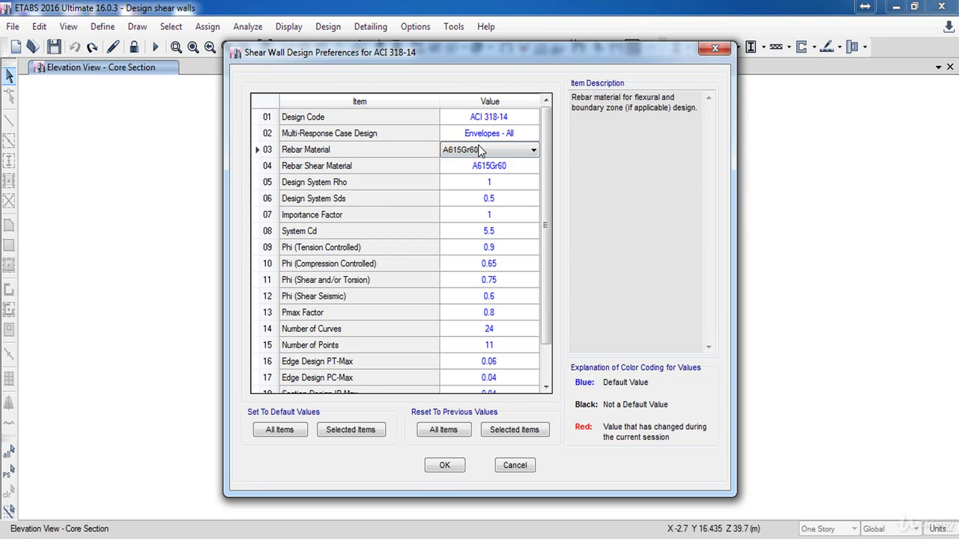
pyautogui.click(478, 147)
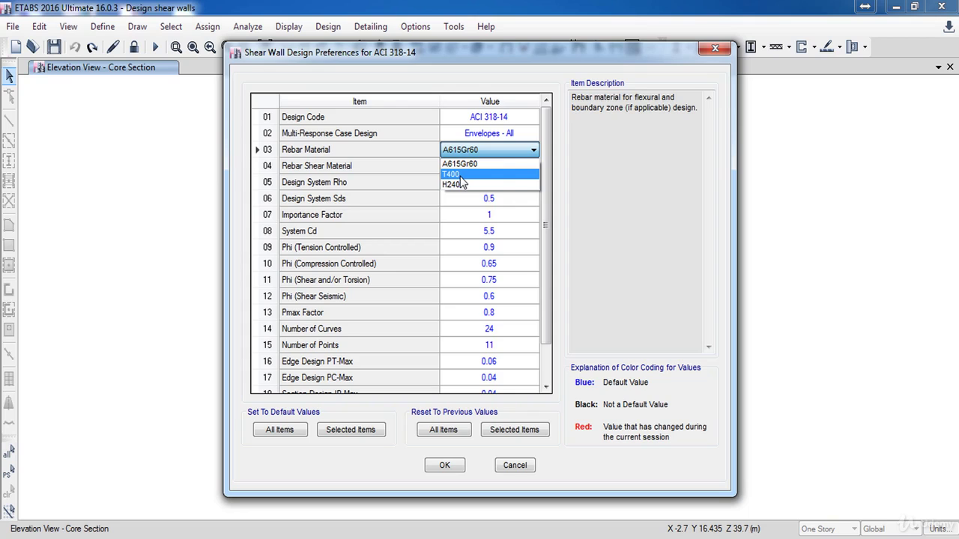
pyautogui.click(470, 174)
pyautogui.click(473, 170)
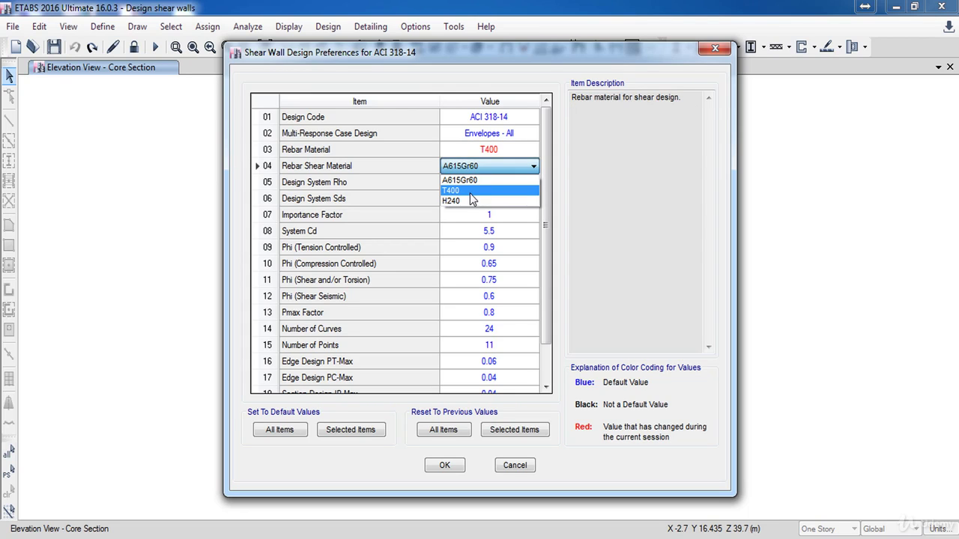
pyautogui.click(470, 193)
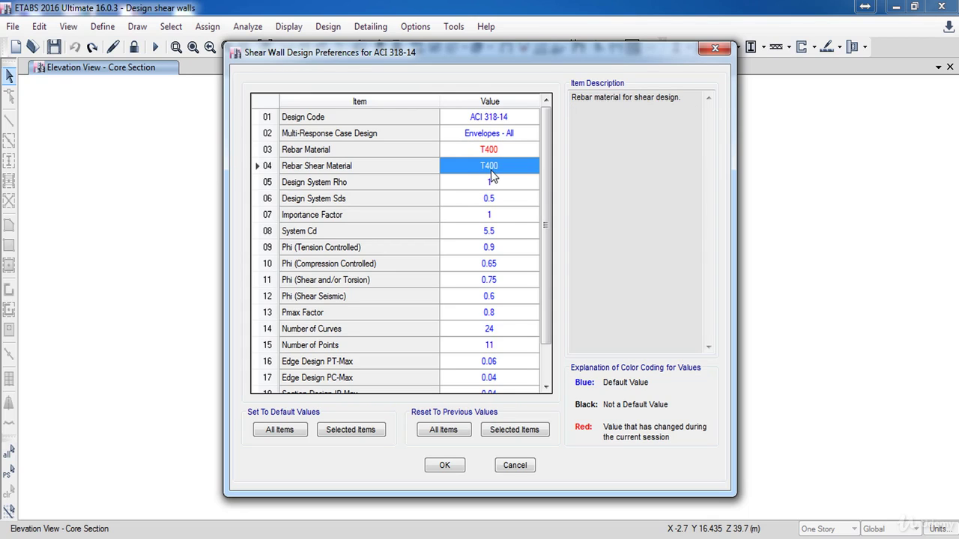
pyautogui.click(444, 465)
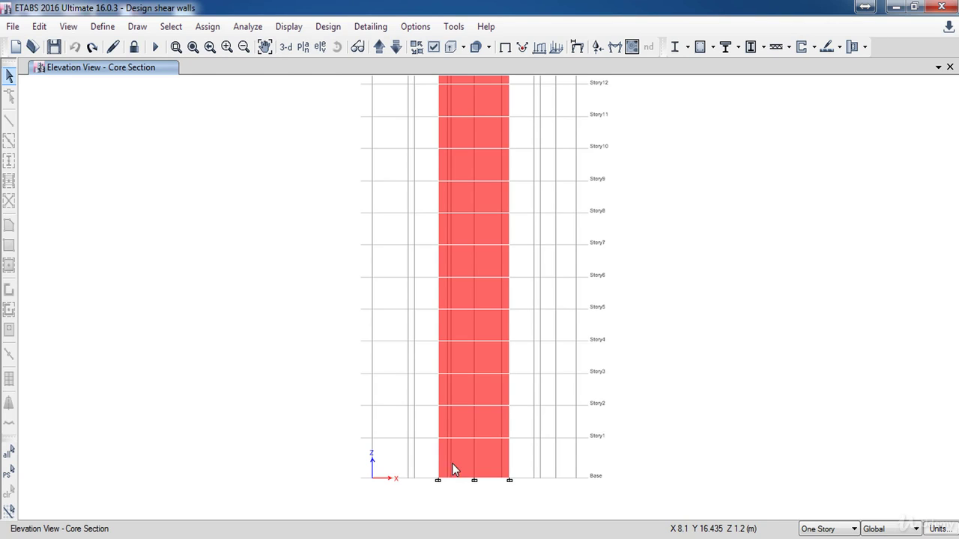
# - Remove combinations UDWal1 through UDWal22 from the wall Design Combinations list
pyautogui.click(815, 47)
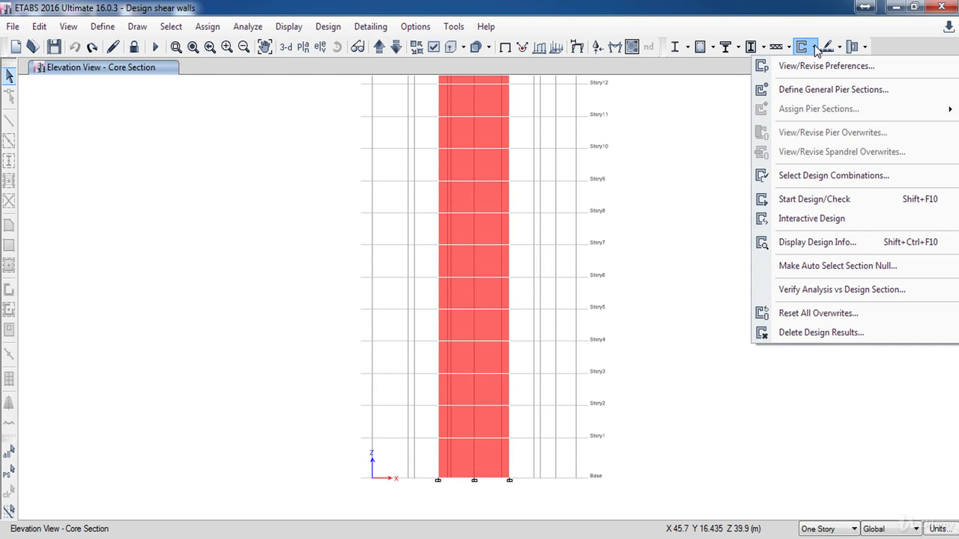
pyautogui.click(822, 180)
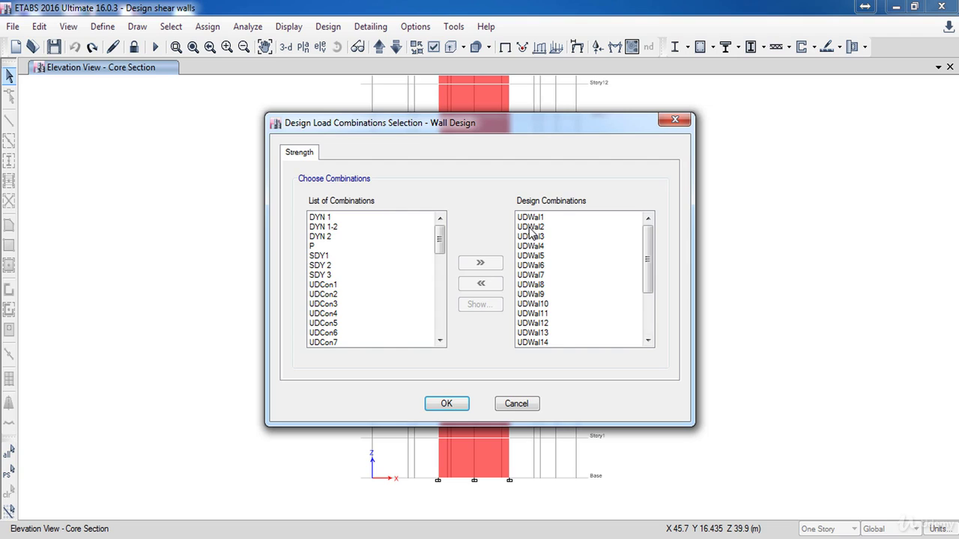
pyautogui.click(348, 262)
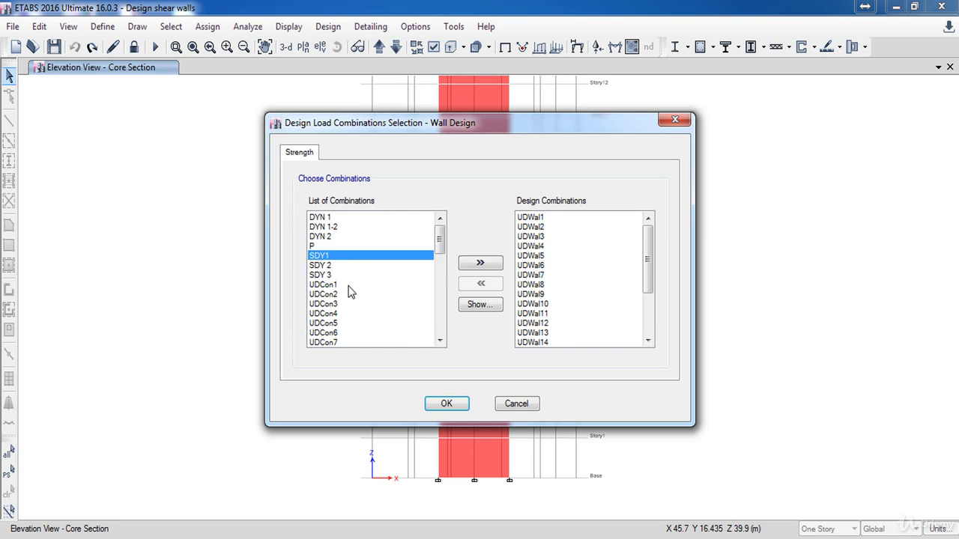
pyautogui.scroll(-2, 349, 292)
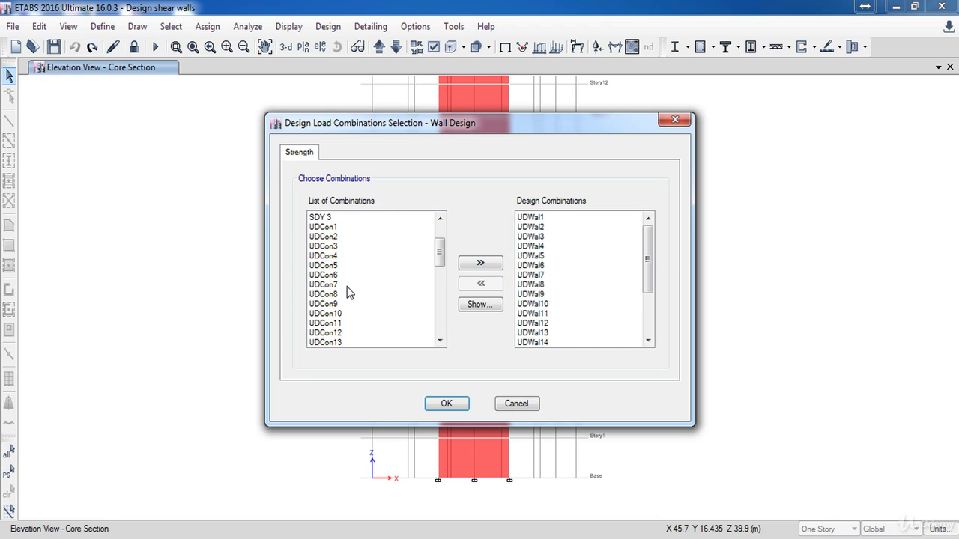
pyautogui.click(541, 266)
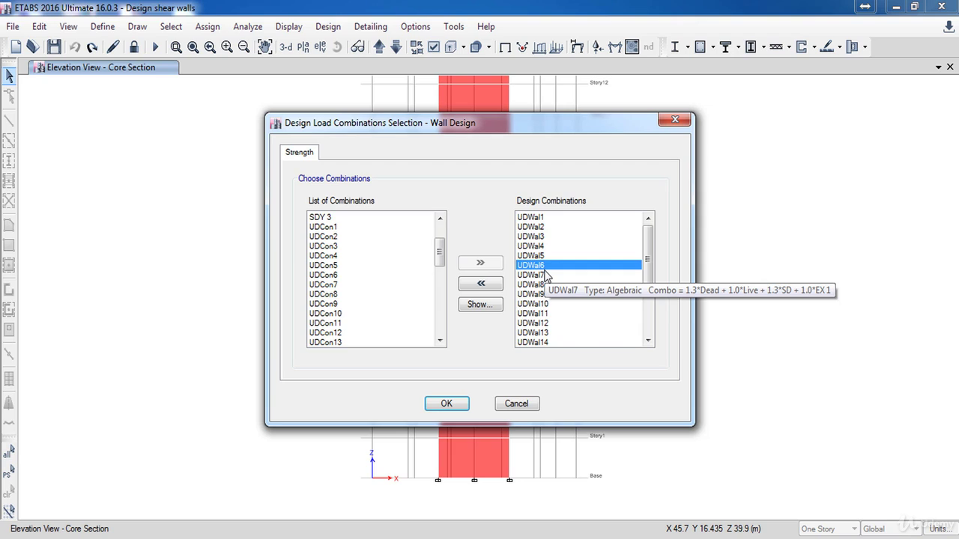
pyautogui.scroll(-1, 544, 275)
pyautogui.scroll(1, 544, 276)
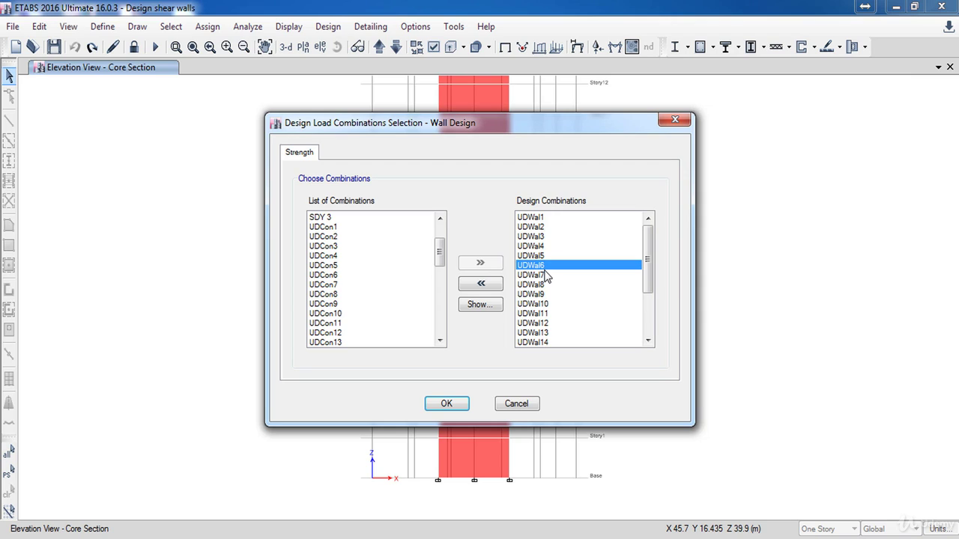
pyautogui.click(556, 218)
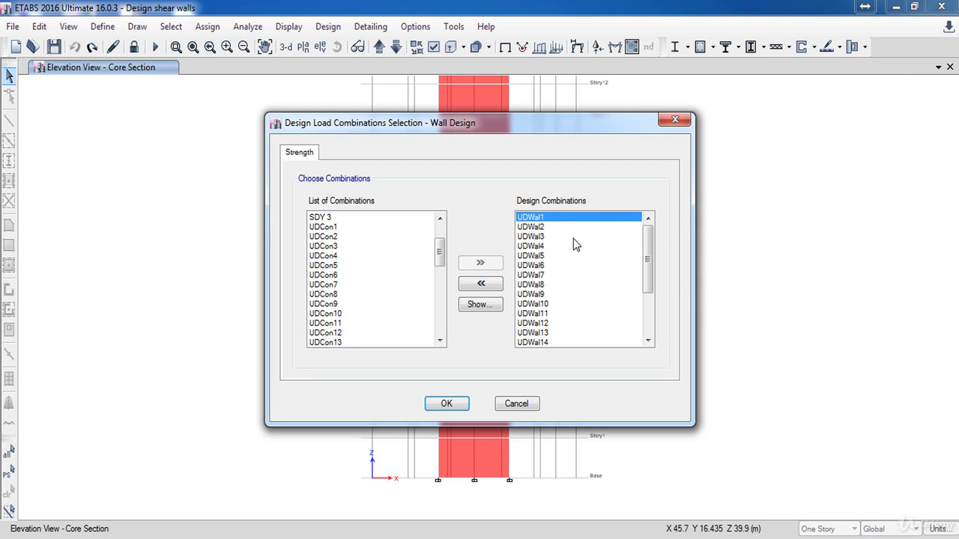
pyautogui.scroll(-3, 574, 239)
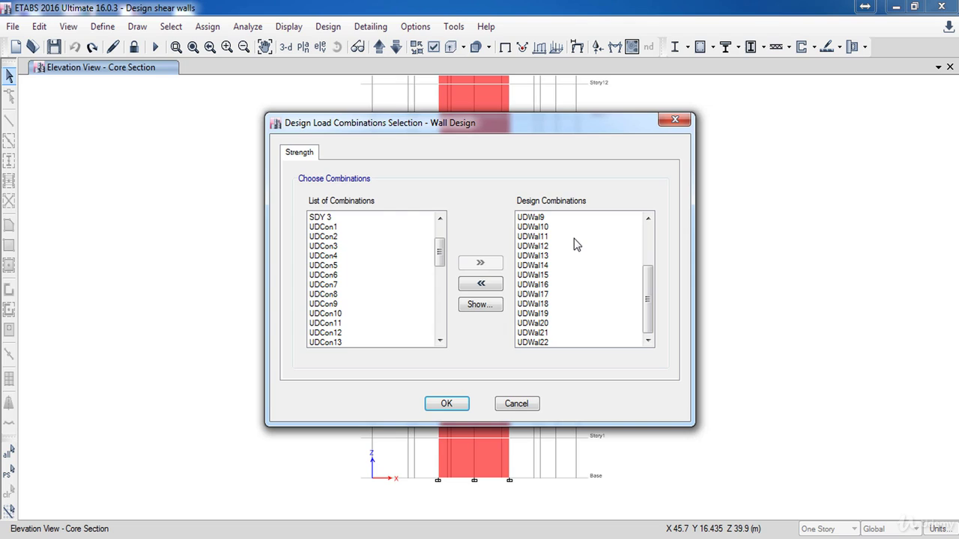
pyautogui.keyDown('shift'); pyautogui.click(550, 344); pyautogui.keyUp('shift')
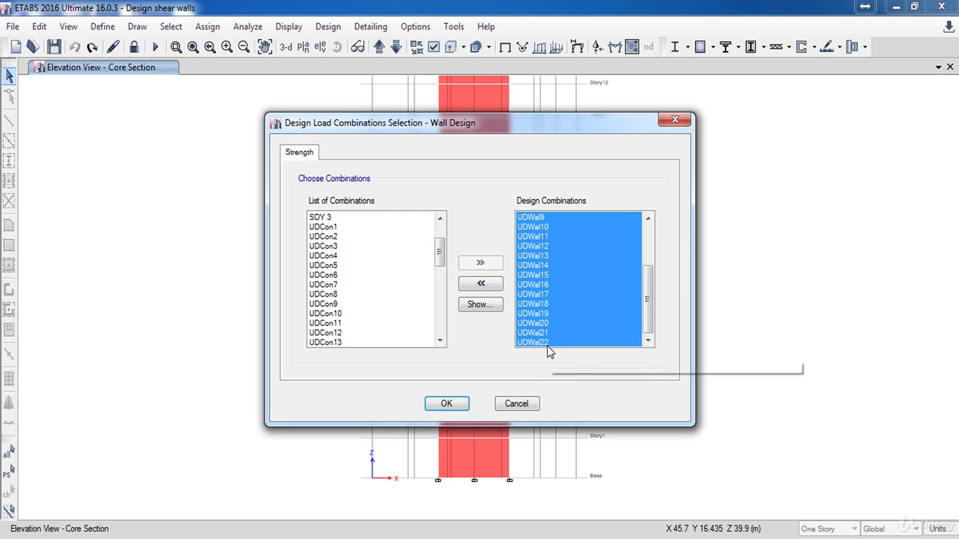
pyautogui.click(479, 285)
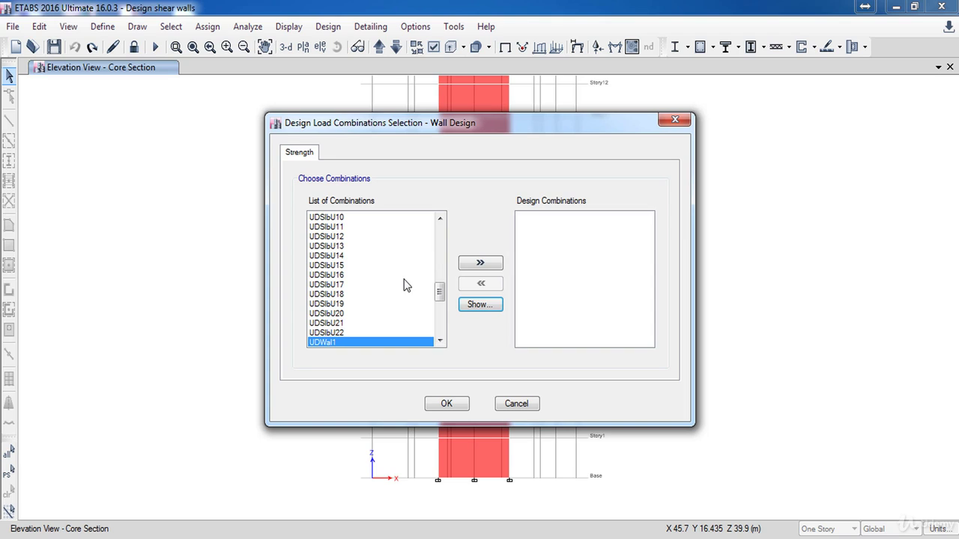
# - Add UDWal1 through UDWal22 as wall design combinations and confirm with OK
pyautogui.click(376, 286)
pyautogui.scroll(4, 376, 285)
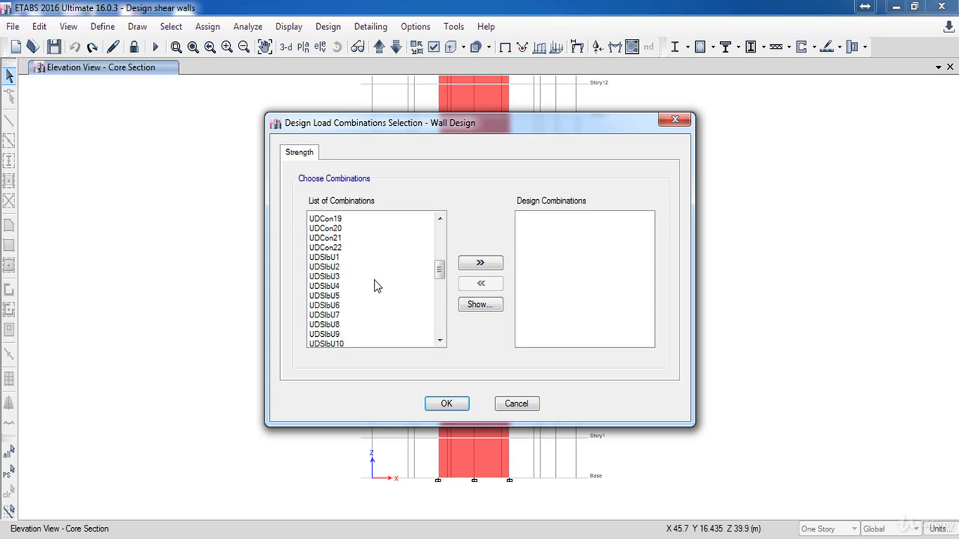
pyautogui.scroll(-4, 376, 285)
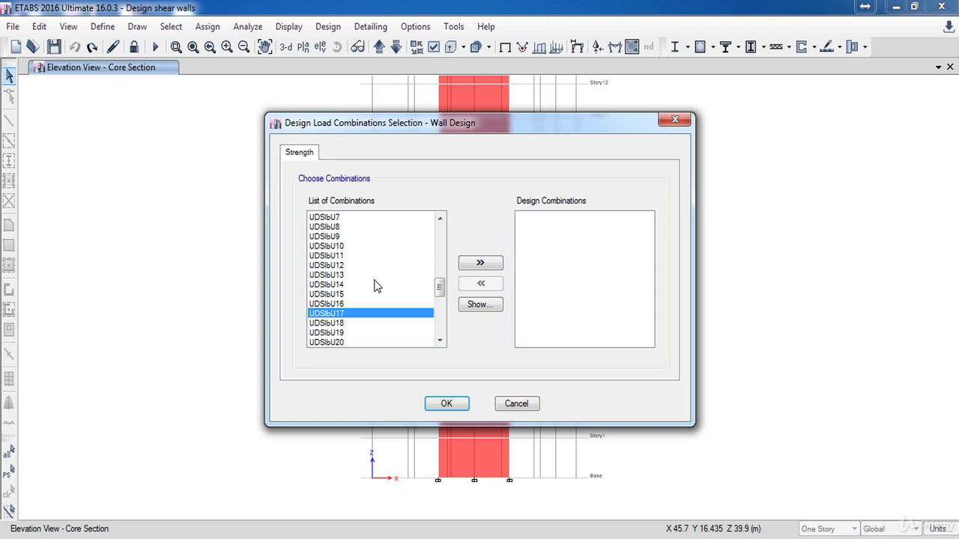
pyautogui.scroll(-1, 375, 281)
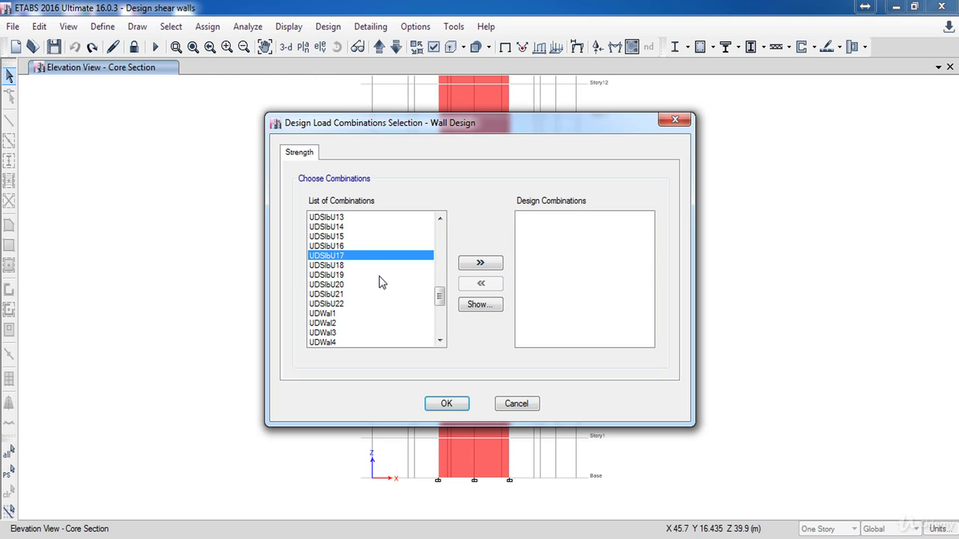
pyautogui.scroll(-1, 380, 281)
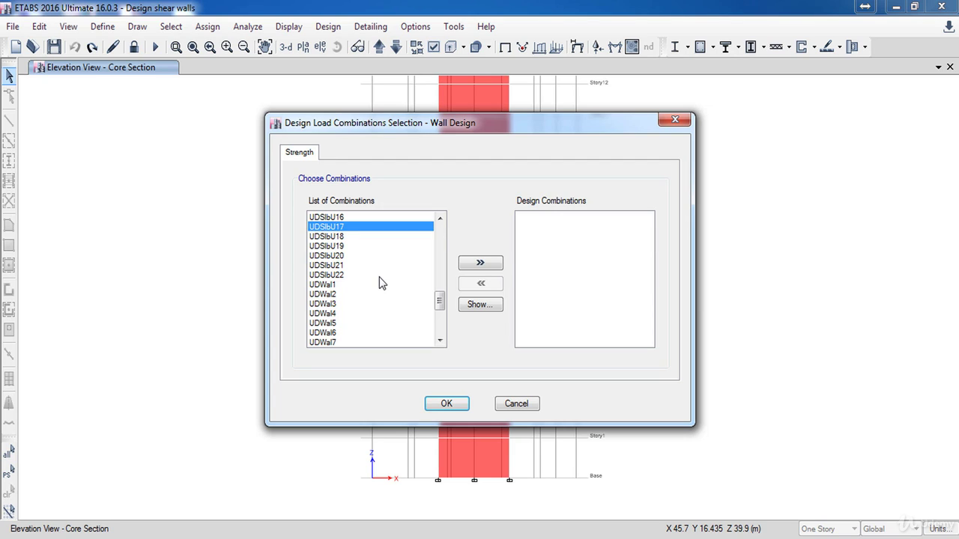
pyautogui.click(343, 286)
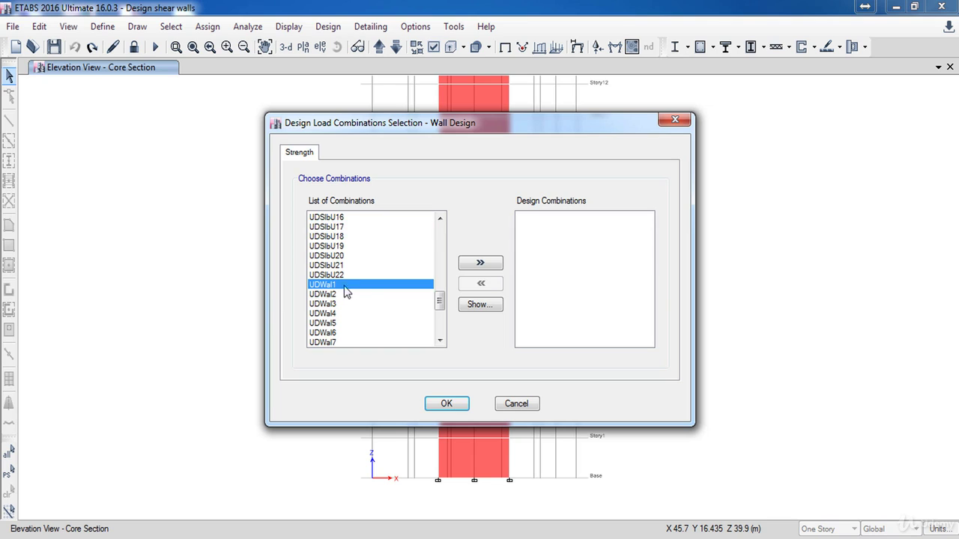
pyautogui.scroll(-5, 362, 290)
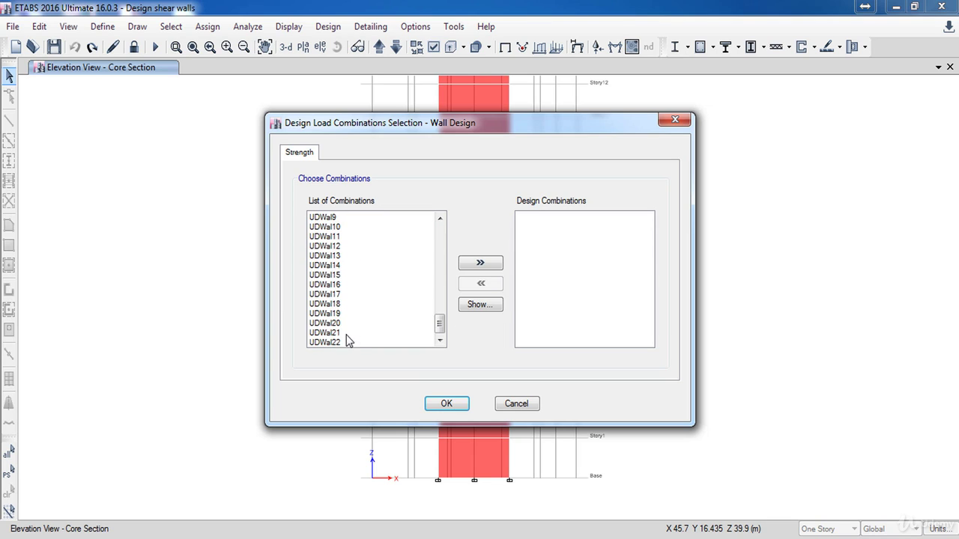
pyautogui.keyDown('shift'); pyautogui.click(326, 344); pyautogui.keyUp('shift')
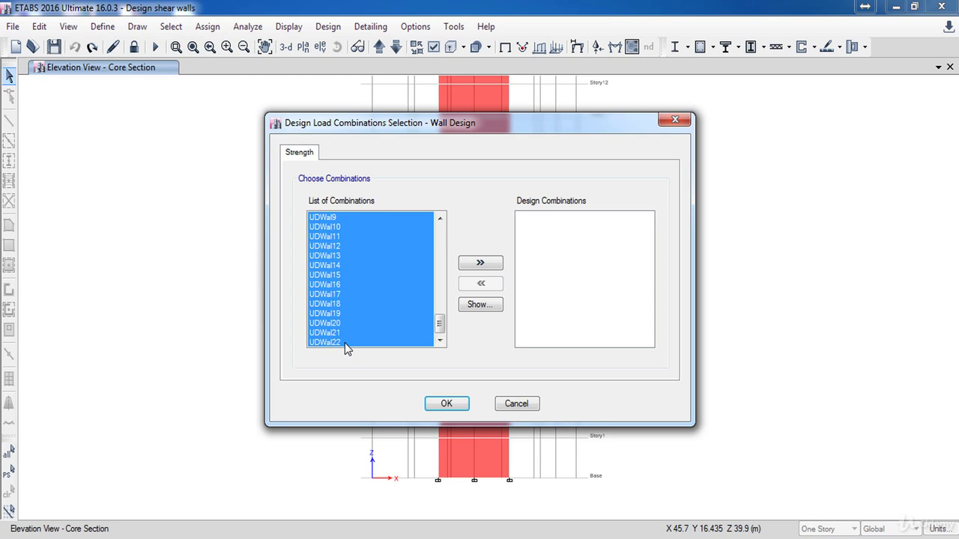
pyautogui.click(494, 266)
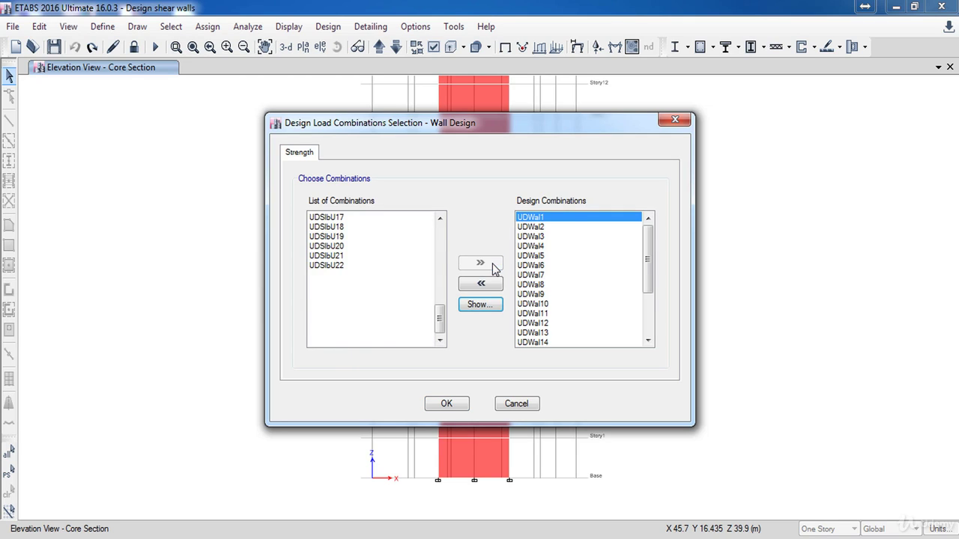
pyautogui.click(444, 404)
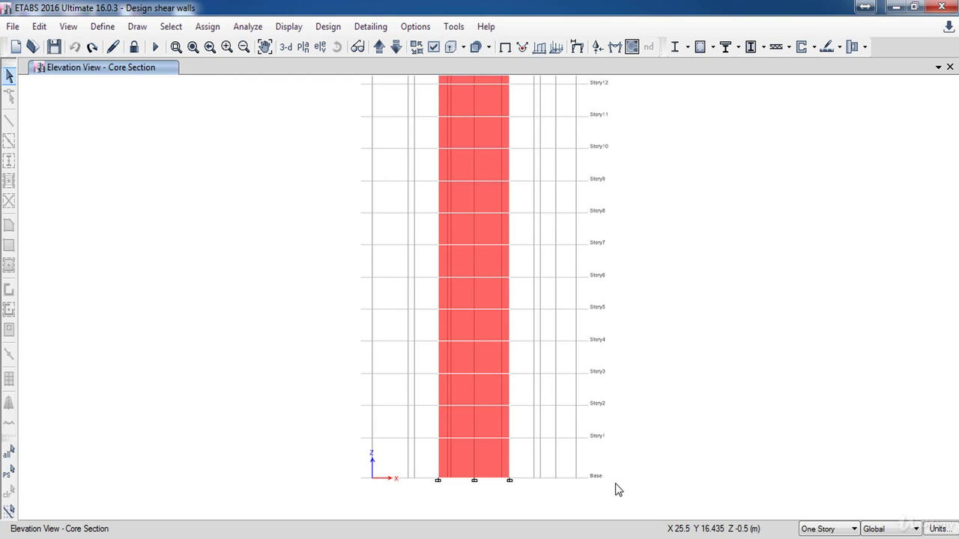
# - Window-select the core wall from Base to Story7 and start the shear wall design check
pyautogui.moveTo(641, 493); pyautogui.dragTo(356, 256)
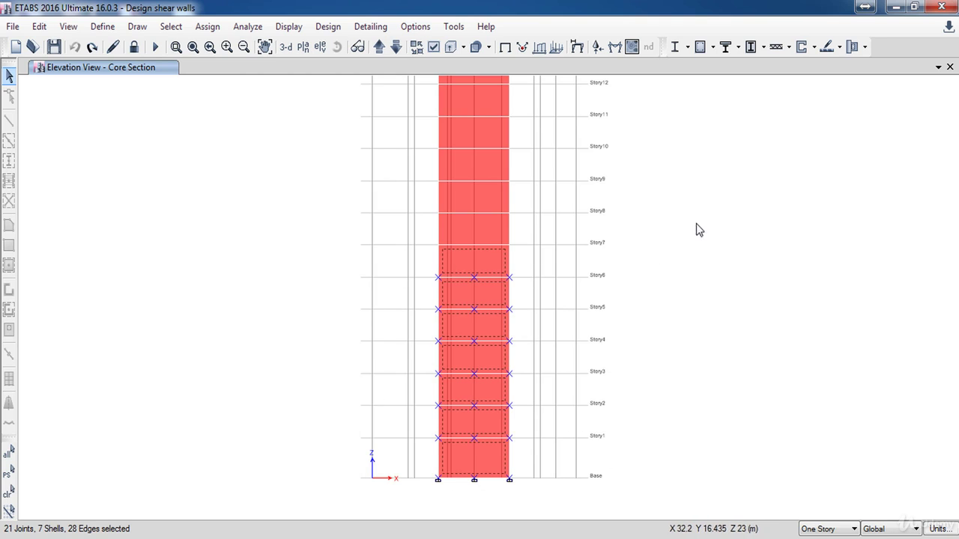
pyautogui.click(816, 47)
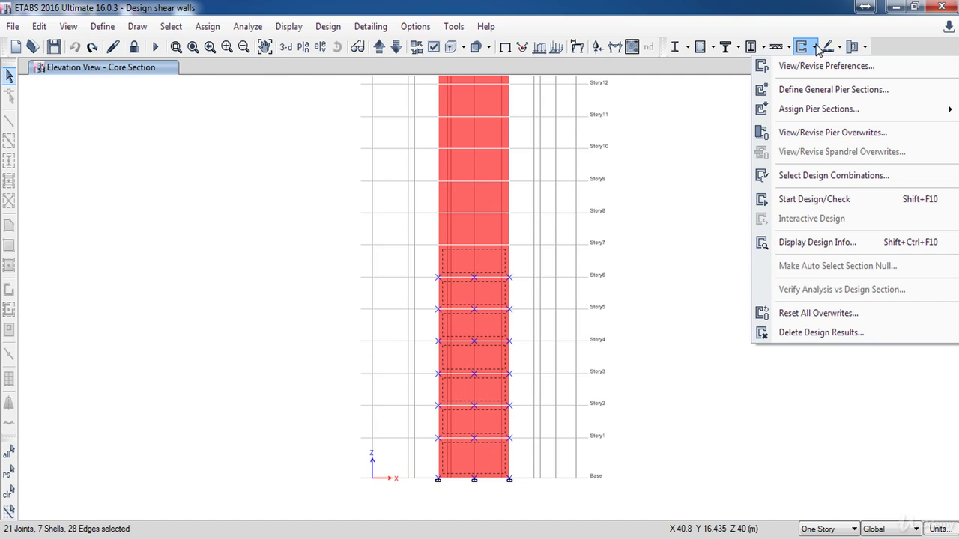
pyautogui.click(808, 201)
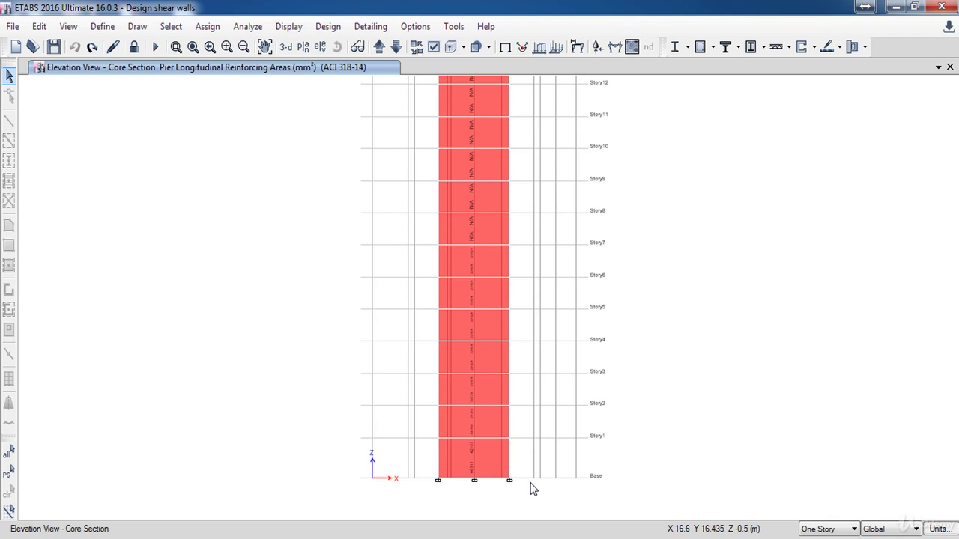
# - Zoom and pan the Core Section elevation to read each storey's reinforcing area, e.g. 66311 mm² at the base
pyautogui.scroll(2, 501, 487)
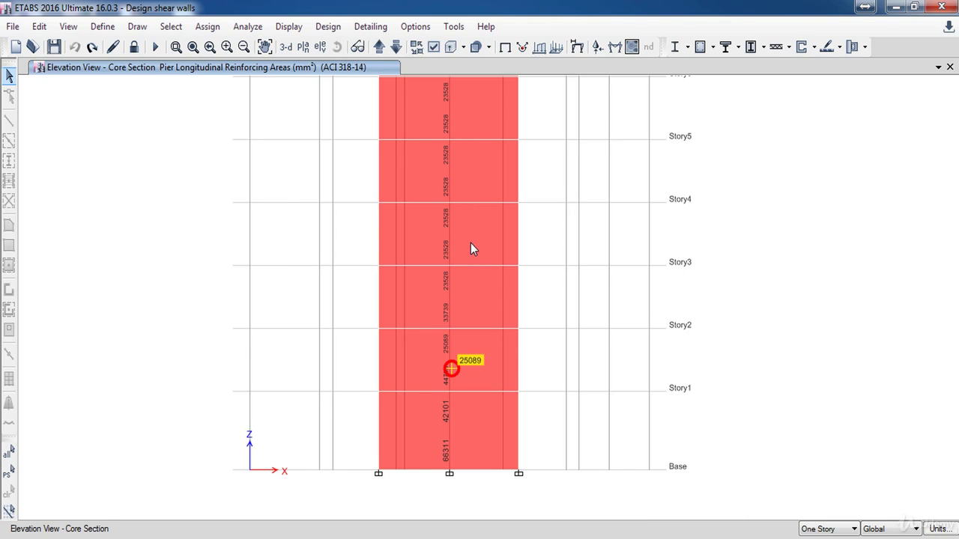
pyautogui.moveTo(471, 243); pyautogui.dragTo(477, 262, button='middle')
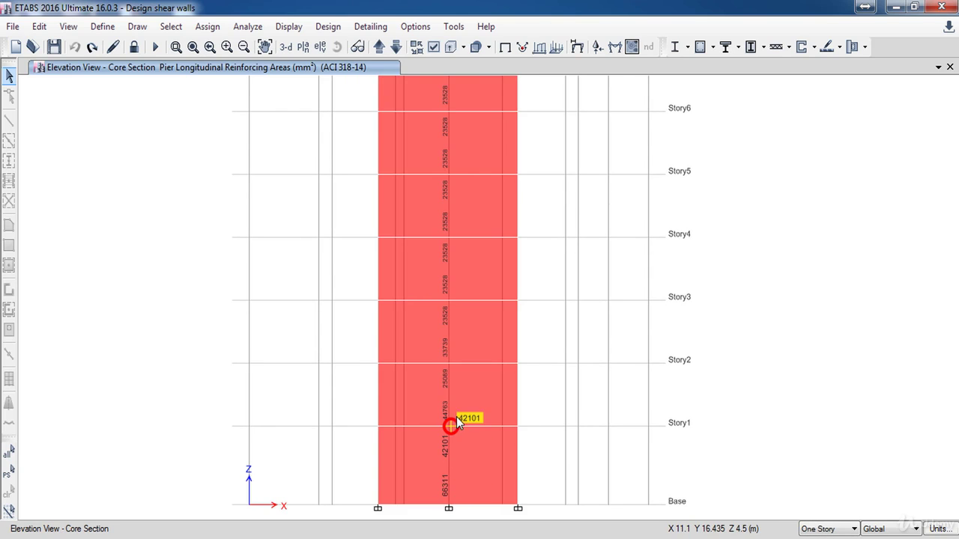
pyautogui.moveTo(468, 285)
pyautogui.mouseDown(button='middle')
pyautogui.moveTo(472, 308)
pyautogui.moveTo(465, 295)
pyautogui.mouseUp(button='middle')
pyautogui.moveTo(460, 145); pyautogui.dragTo(469, 202, button='middle')
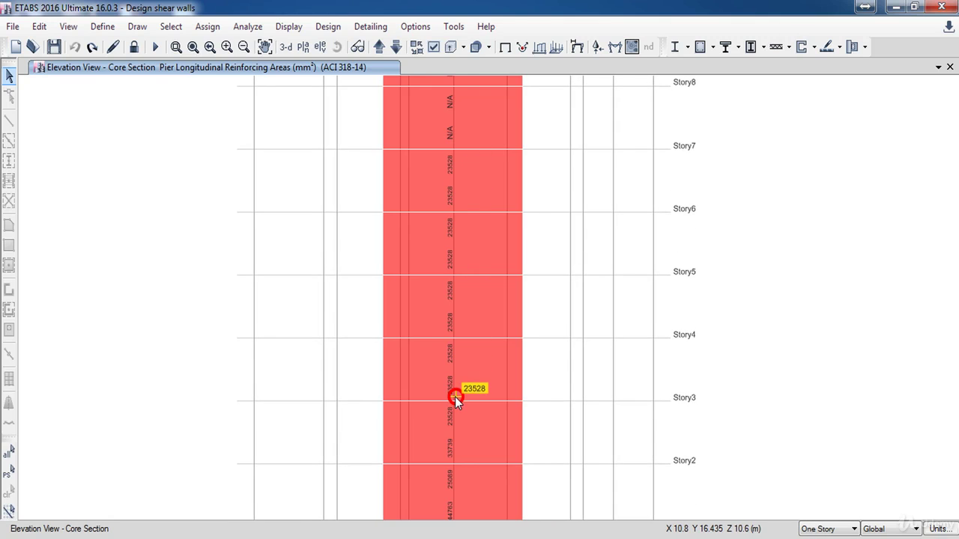
pyautogui.moveTo(456, 399); pyautogui.dragTo(460, 292, button='middle')
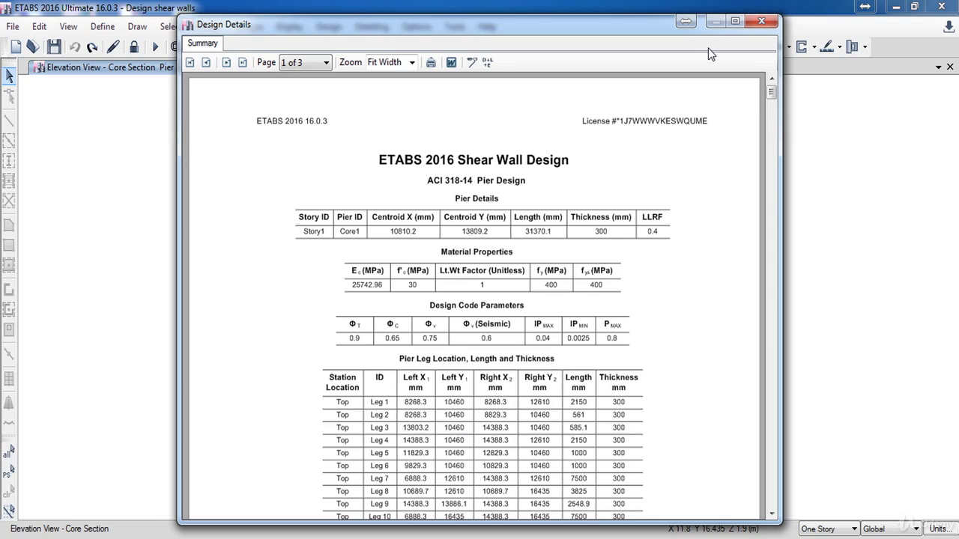
# - Maximize the Story1 Core1 report and read its Flexural Design table: 42101 mm² top, 66311 mm² bottom
pyautogui.click(734, 23)
pyautogui.scroll(5, 471, 199)
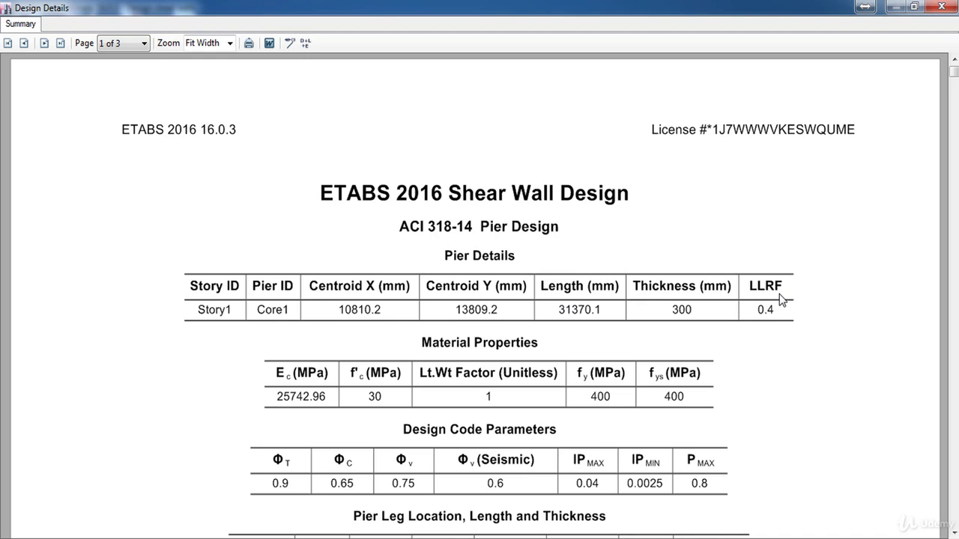
pyautogui.scroll(-1, 781, 299)
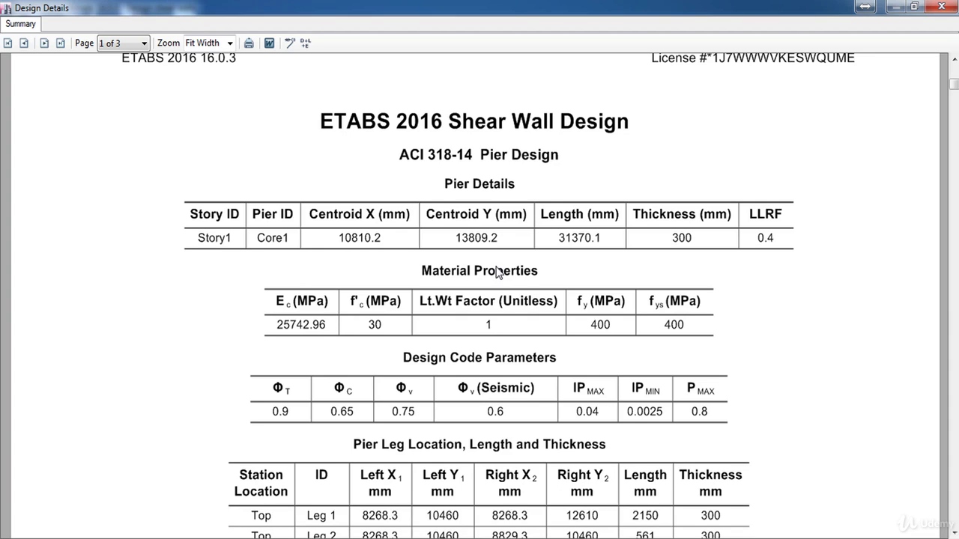
pyautogui.scroll(-1, 421, 318)
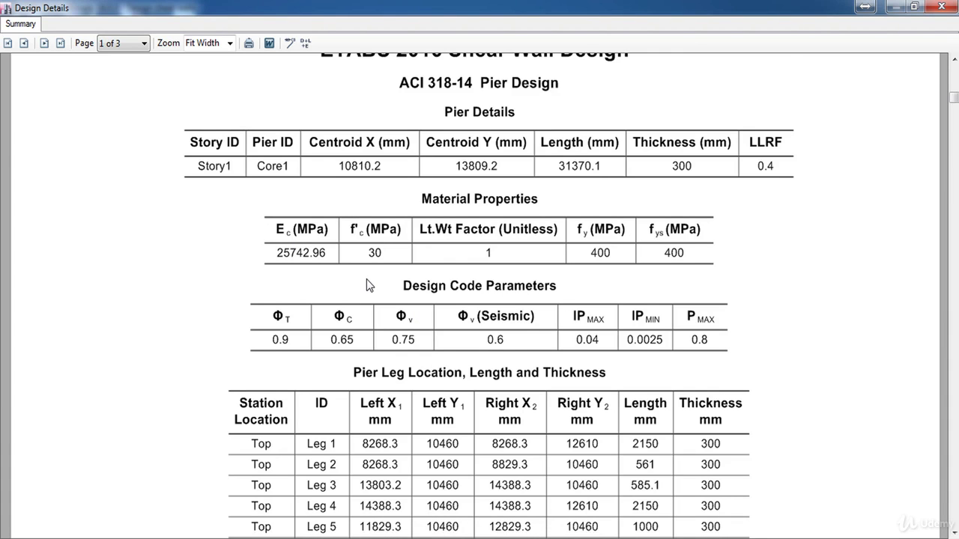
pyautogui.scroll(-9, 368, 285)
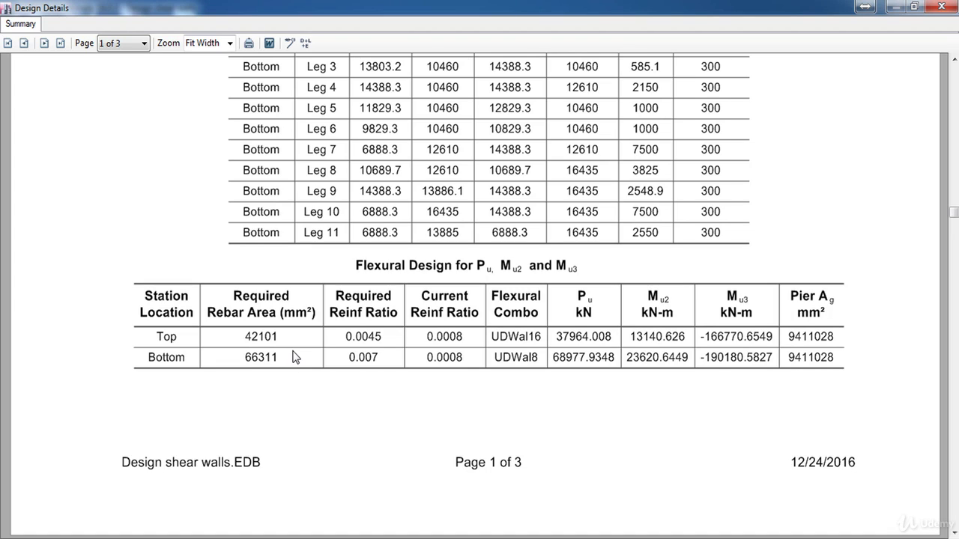
# - Overwrite the Core1 end/corner and edge bar sizes to 18, keeping edge bar spacing at 250
pyautogui.click(288, 44)
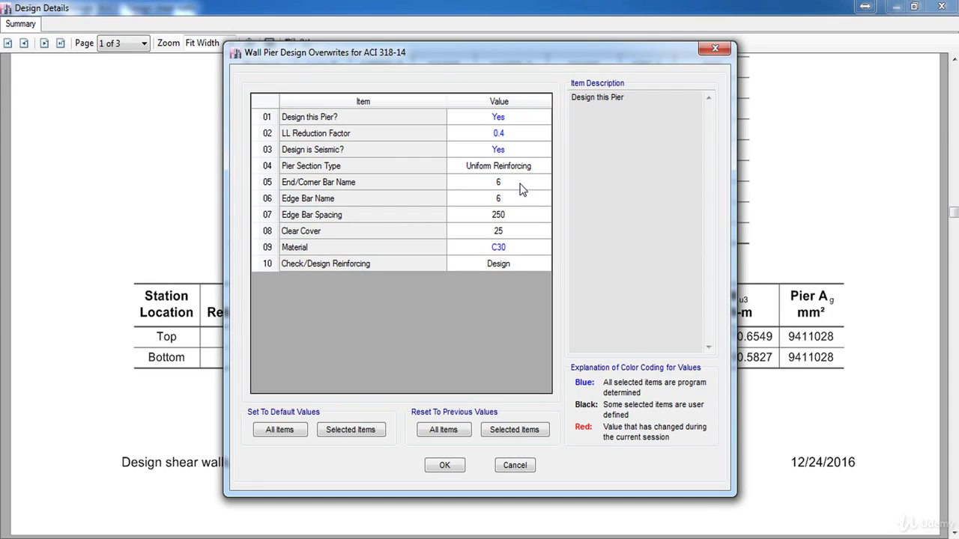
pyautogui.click(522, 183)
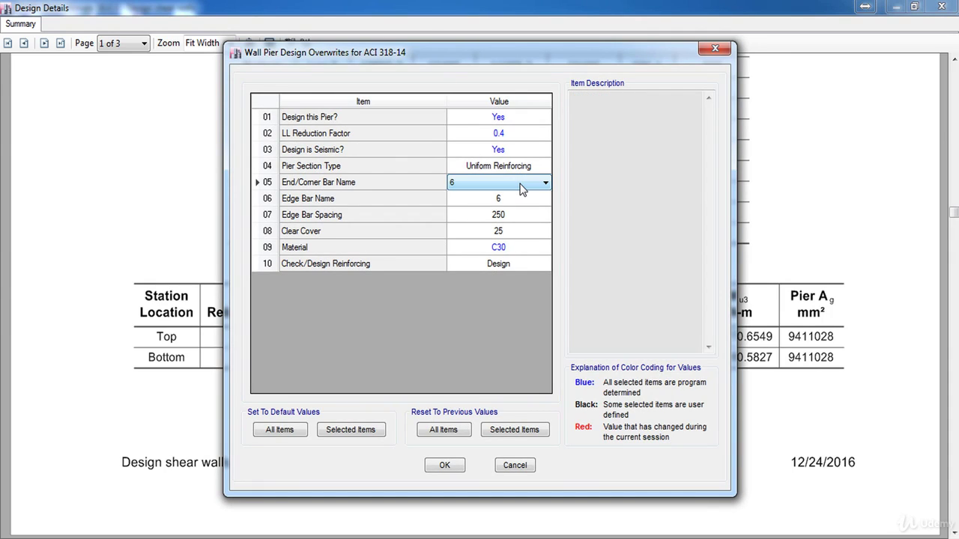
pyautogui.click(523, 187)
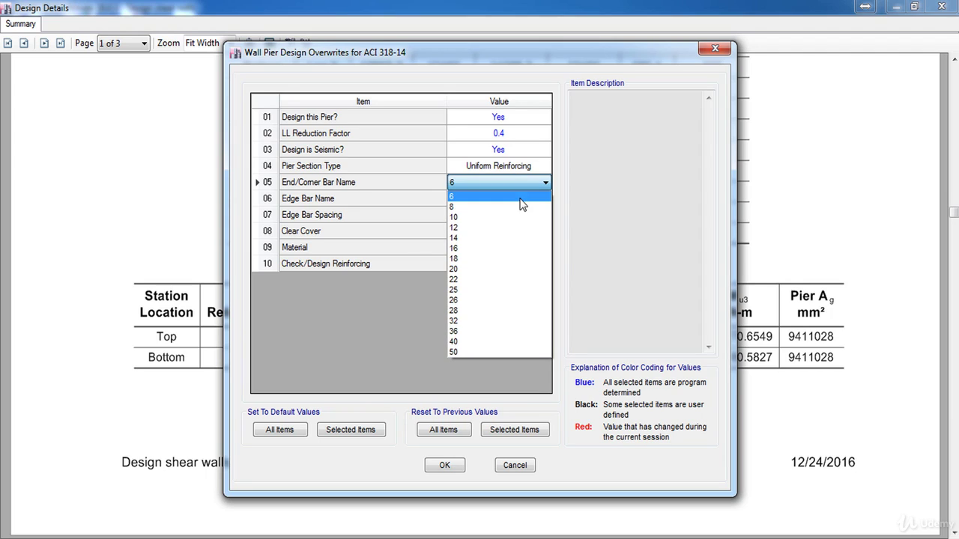
pyautogui.click(495, 258)
pyautogui.click(507, 198)
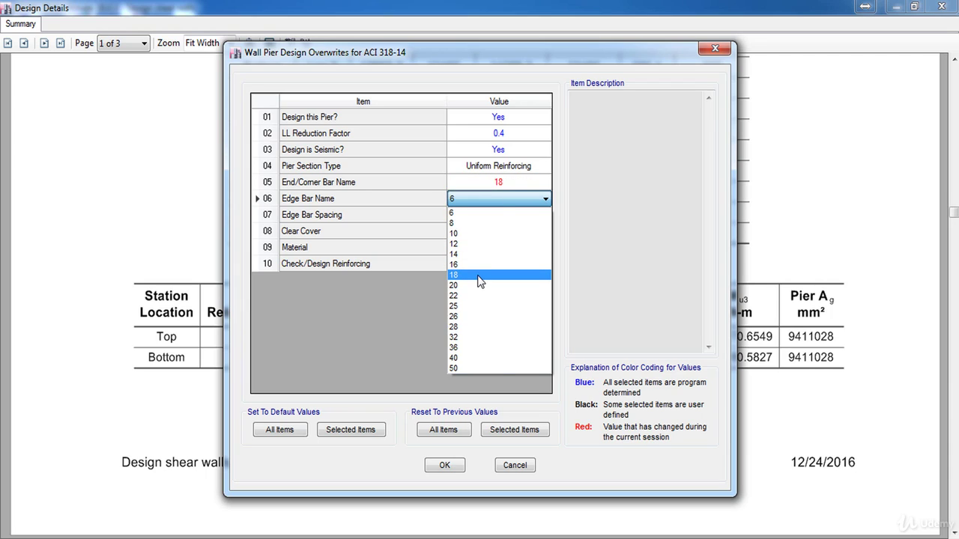
pyautogui.click(478, 276)
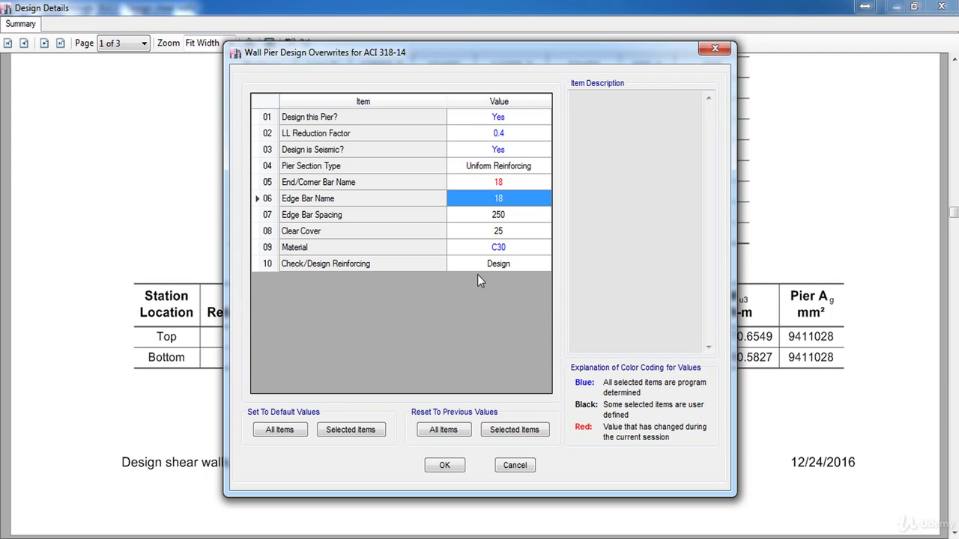
pyautogui.click(515, 215)
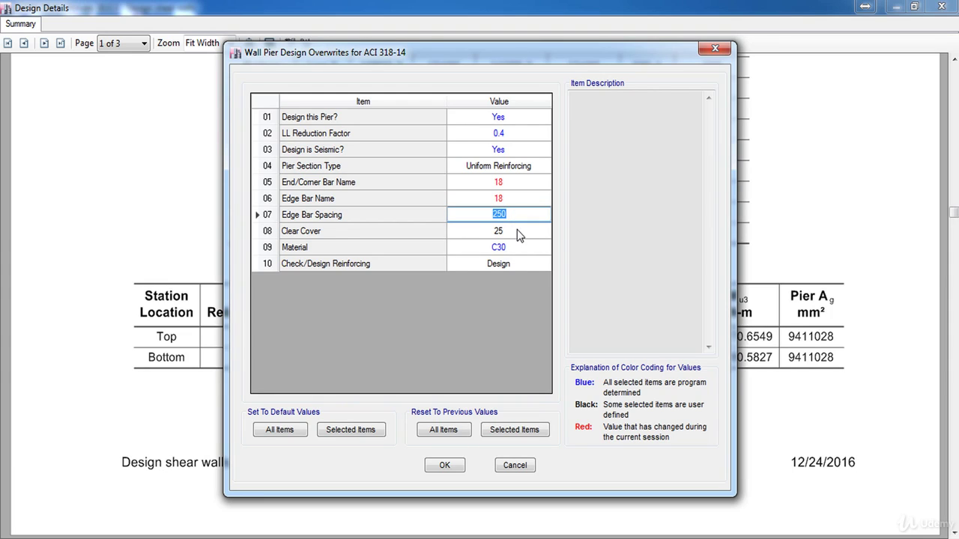
pyautogui.click(517, 310)
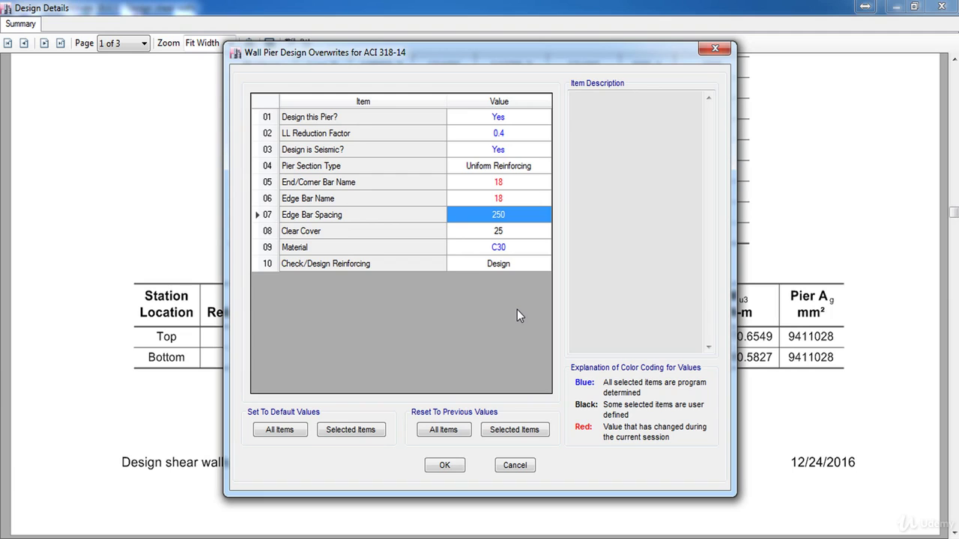
pyautogui.click(446, 467)
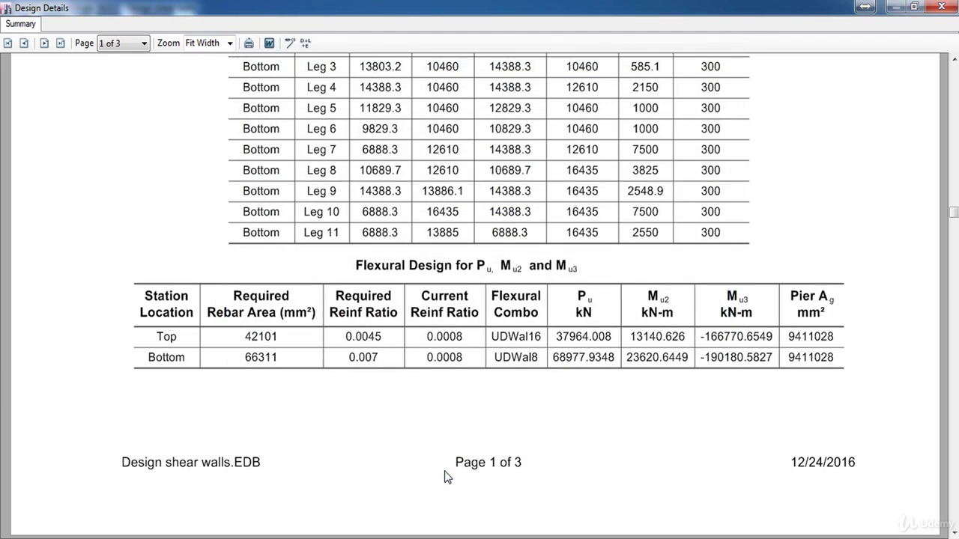
# - Read the updated Flexural Design table: 42255 mm² top, 68744 mm² bottom, current ratio 0.0072
pyautogui.scroll(10, 445, 477)
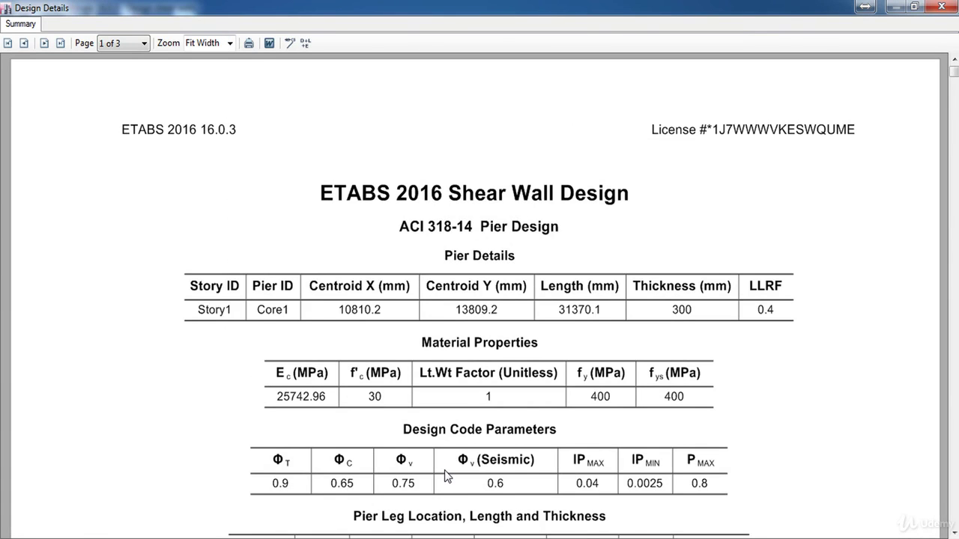
pyautogui.scroll(-10, 445, 475)
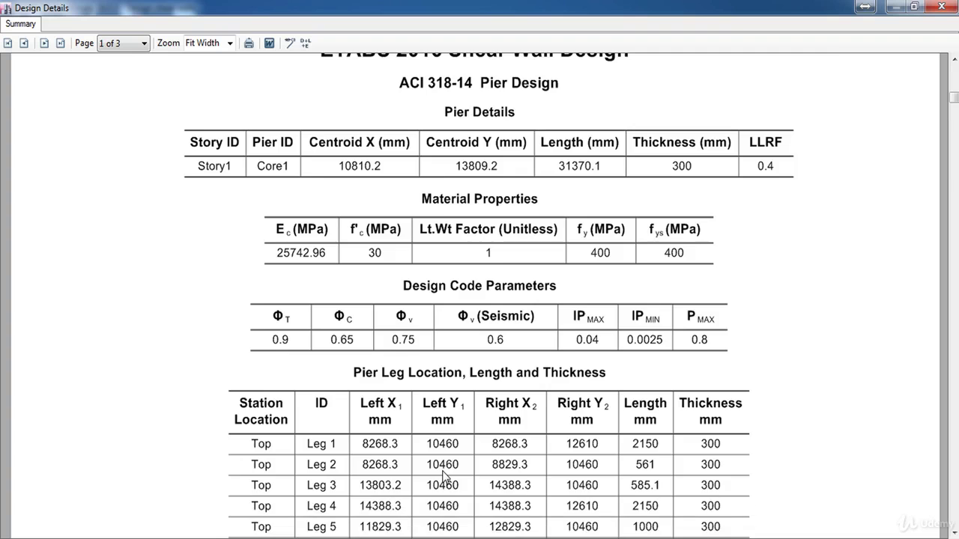
pyautogui.scroll(-4, 422, 462)
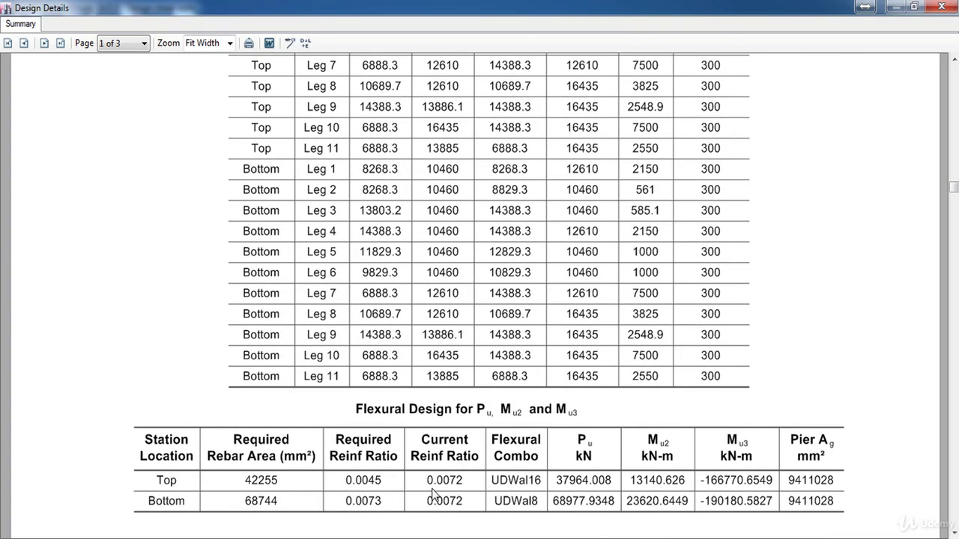
pyautogui.scroll(-2, 446, 474)
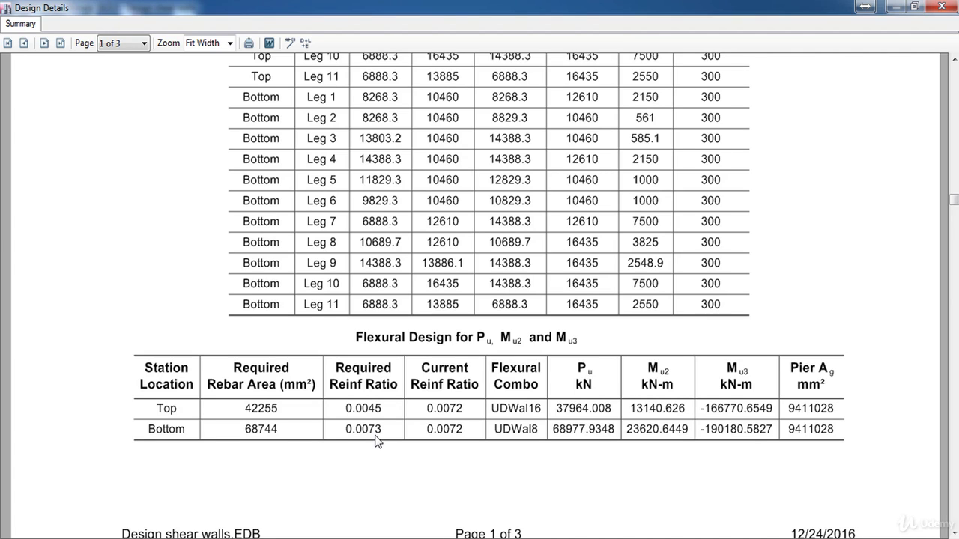
# - Change the Core1 edge bar spacing overwrite from 250 to 150
pyautogui.click(289, 46)
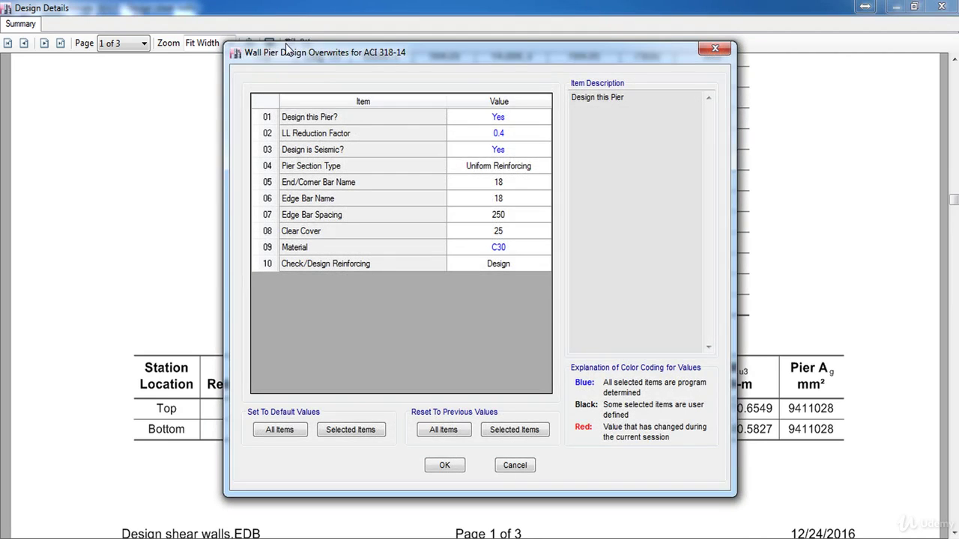
pyautogui.click(519, 217)
pyautogui.click(519, 218)
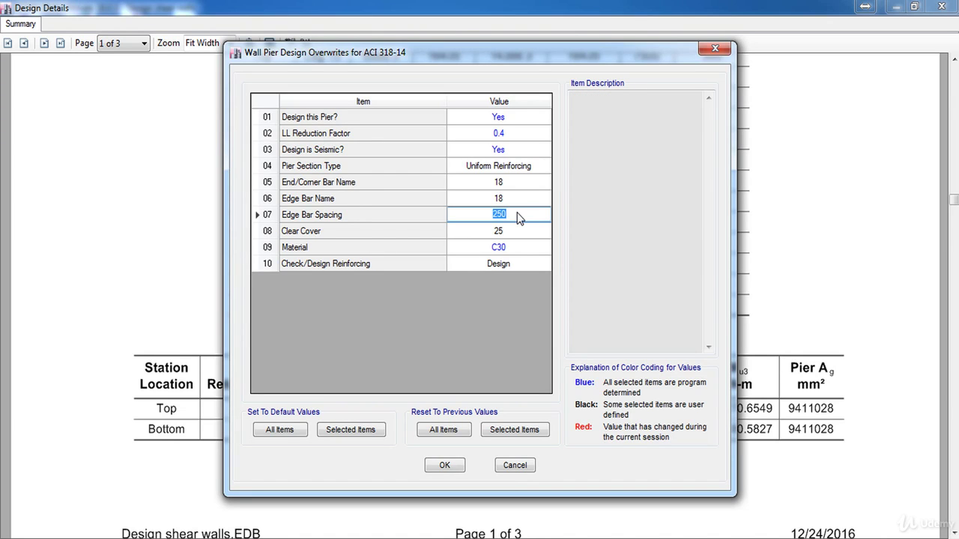
pyautogui.write('150')
pyautogui.click(445, 466)
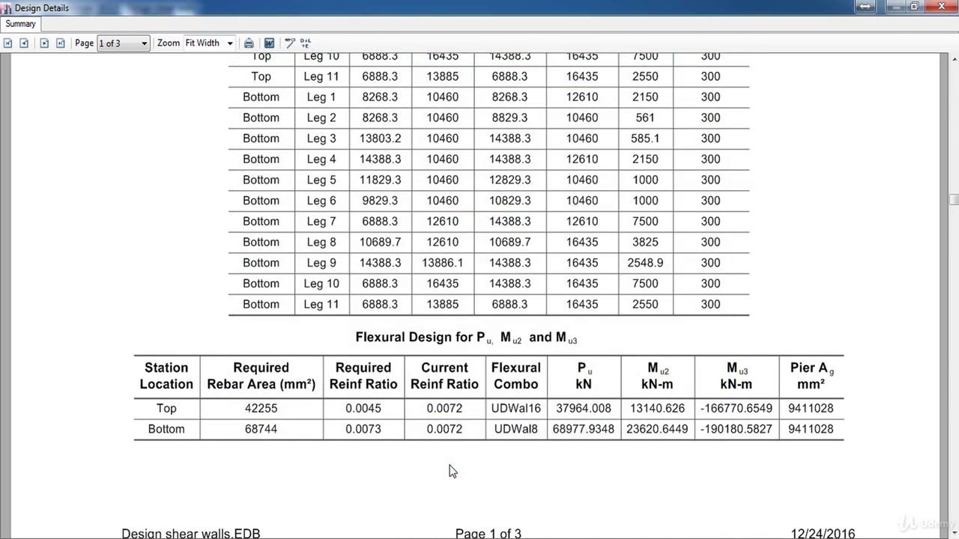
# - Review the revised Flexural Design table: ratio 0.012, 42550 mm² top, 70608 mm² bottom
pyautogui.scroll(5, 450, 468)
pyautogui.scroll(5, 450, 469)
pyautogui.scroll(-6, 451, 470)
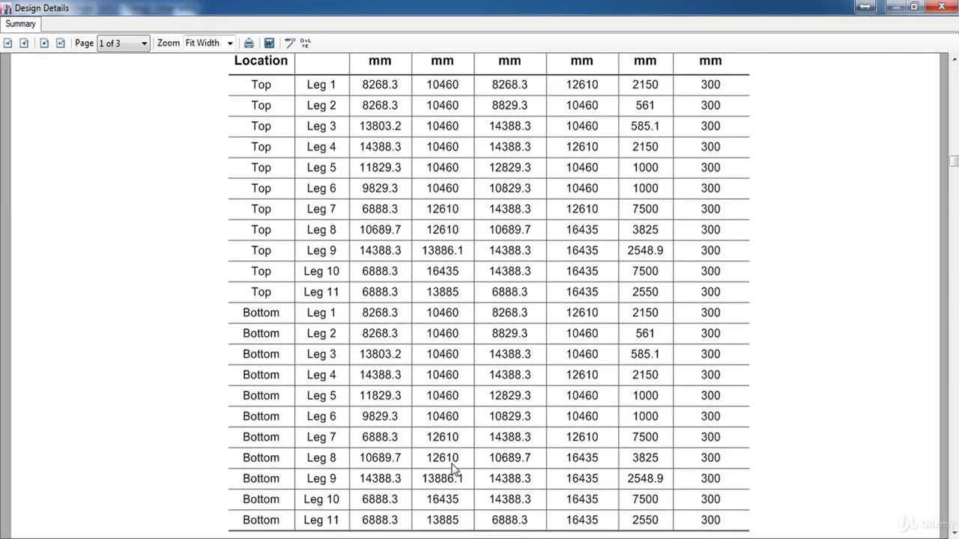
pyautogui.scroll(-5, 453, 469)
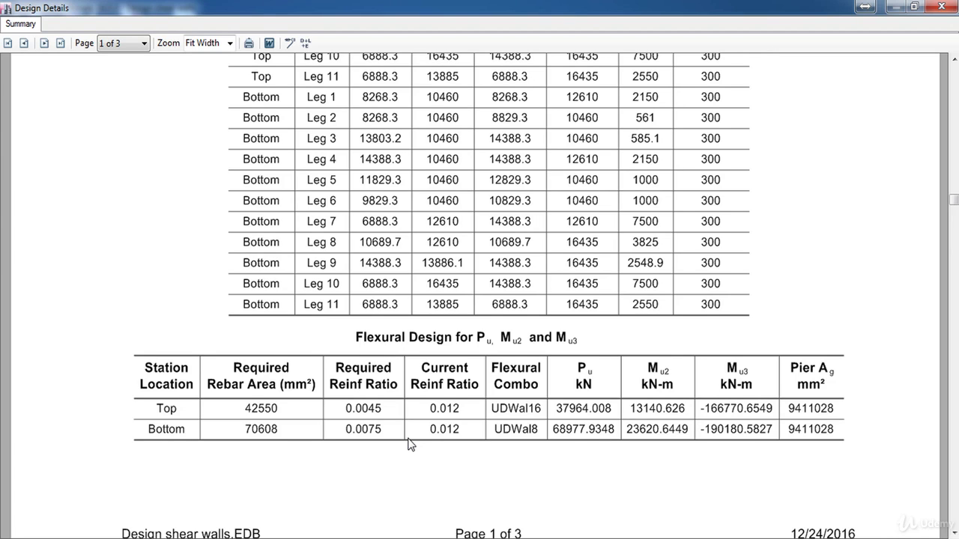
pyautogui.scroll(-12, 409, 443)
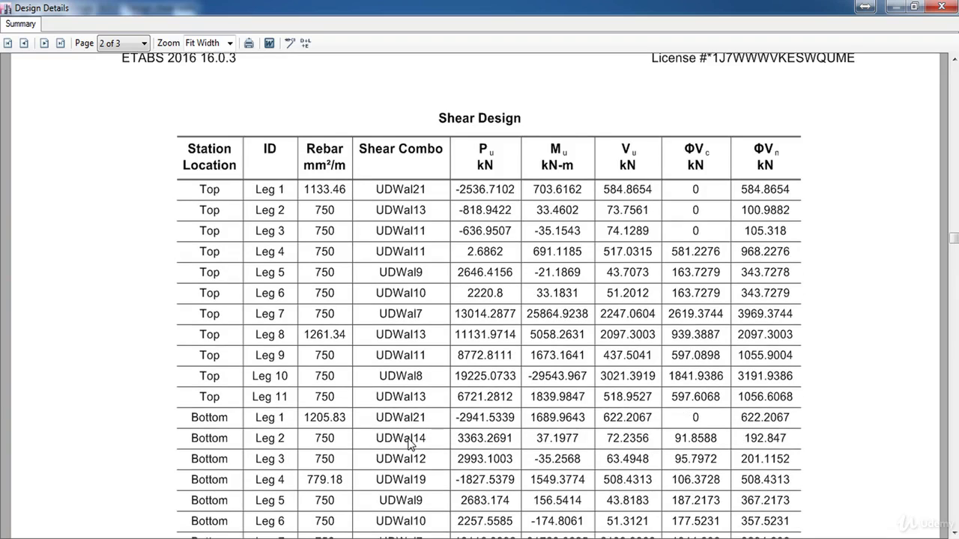
pyautogui.scroll(10, 409, 443)
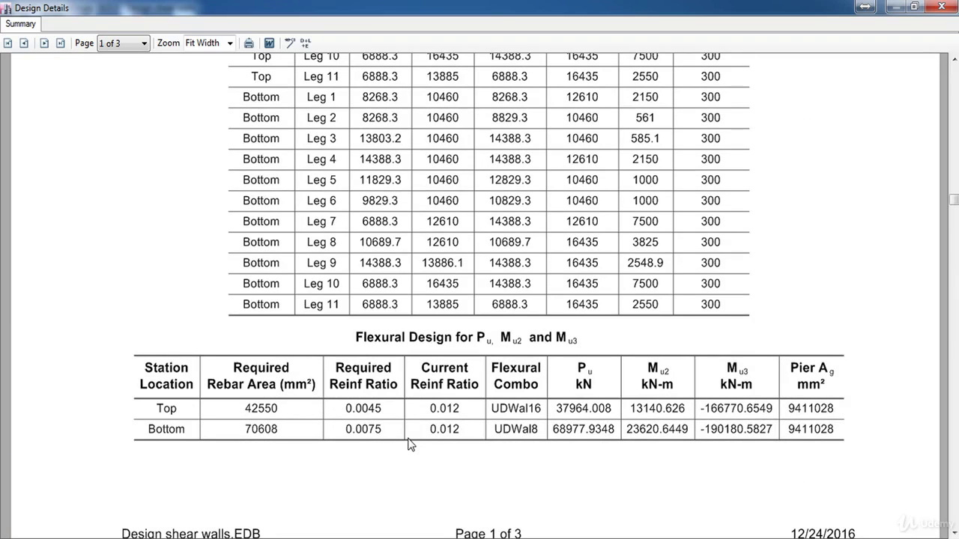
# - Switch the pier's reinforcing option to Check and read flexural D/C ratios of 0.817 top, 0.89 bottom
pyautogui.click(290, 42)
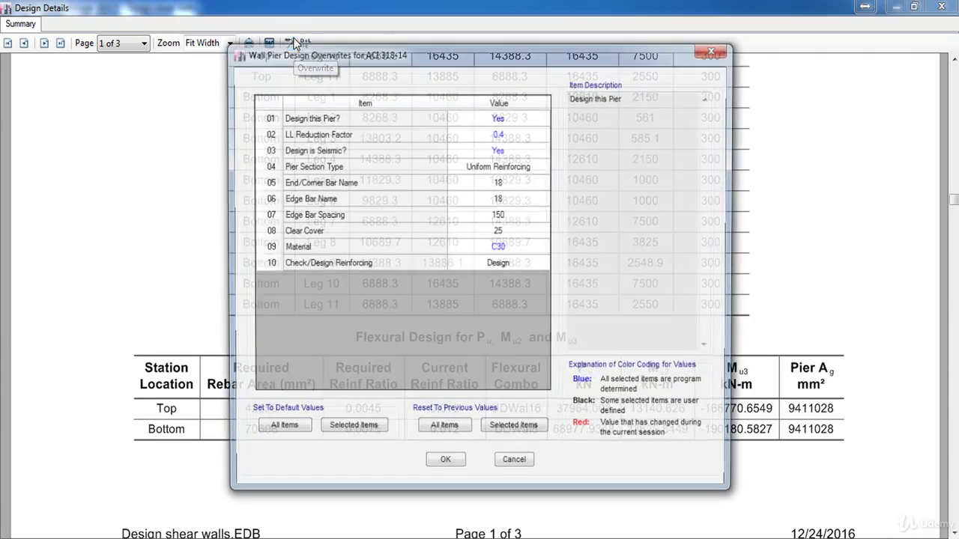
pyautogui.click(491, 265)
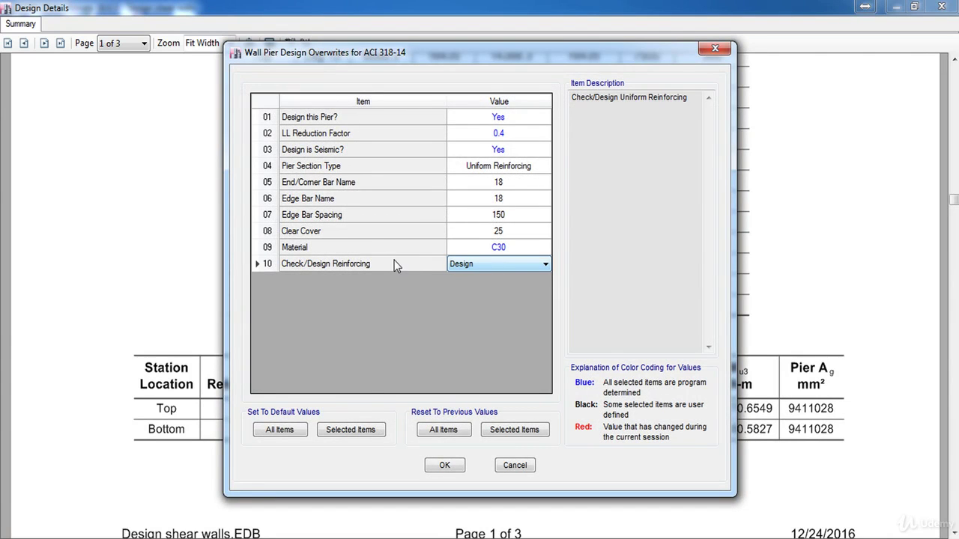
pyautogui.click(500, 271)
pyautogui.click(459, 274)
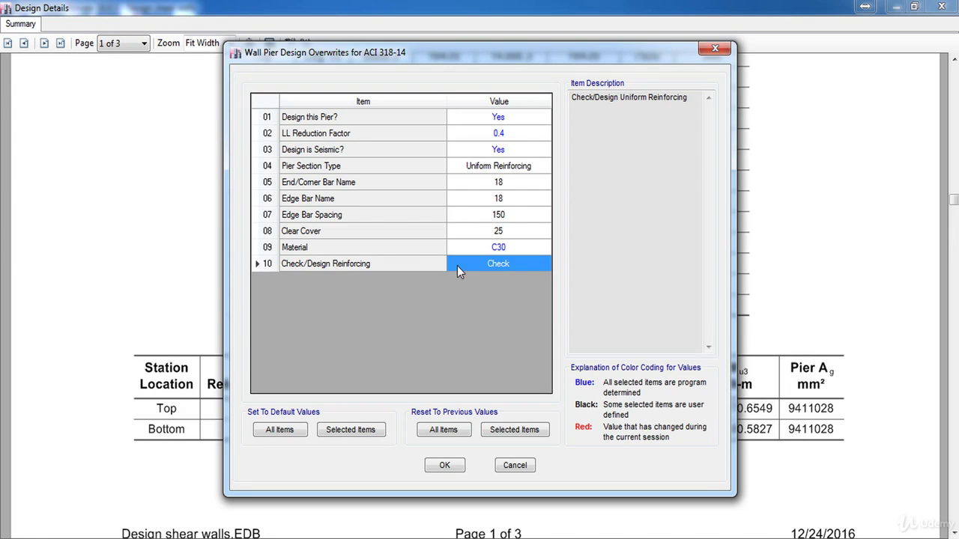
pyautogui.click(444, 466)
pyautogui.scroll(10, 444, 472)
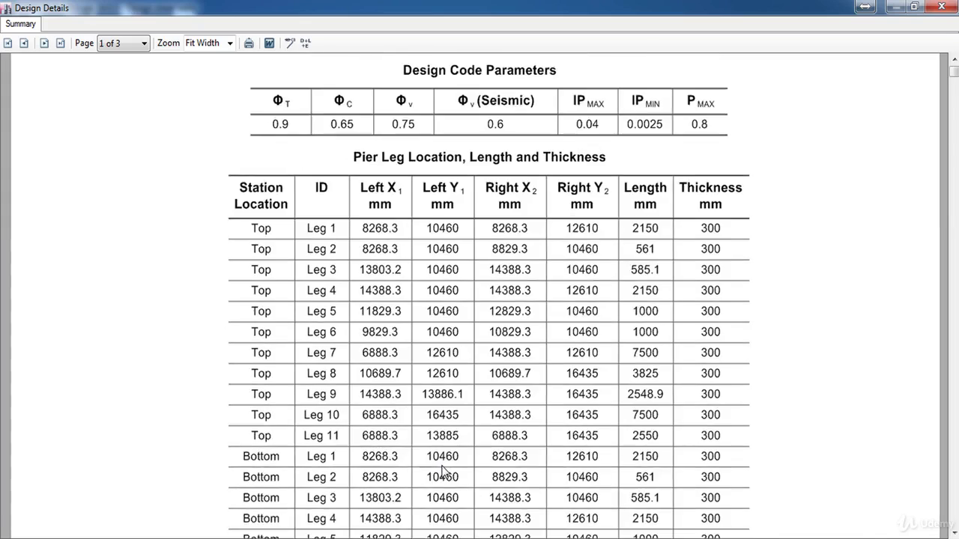
pyautogui.scroll(-10, 445, 472)
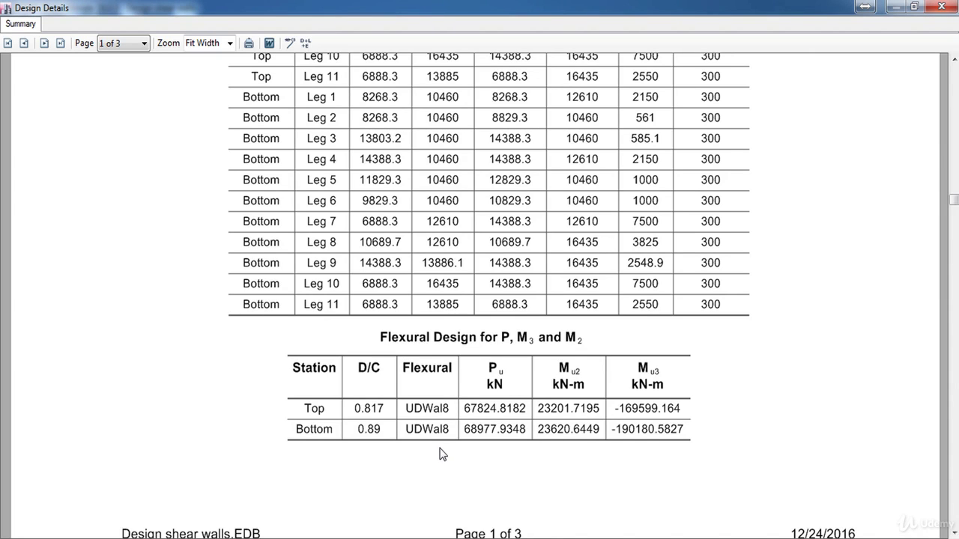
# - Set the pier's Check/Design Reinforcing option back to Design
pyautogui.click(289, 43)
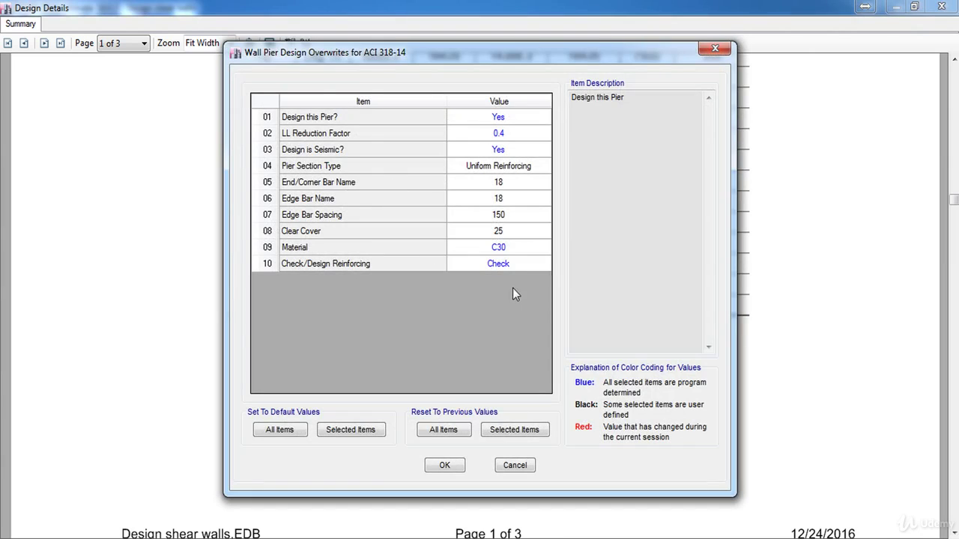
pyautogui.click(515, 267)
pyautogui.click(516, 267)
pyautogui.click(492, 288)
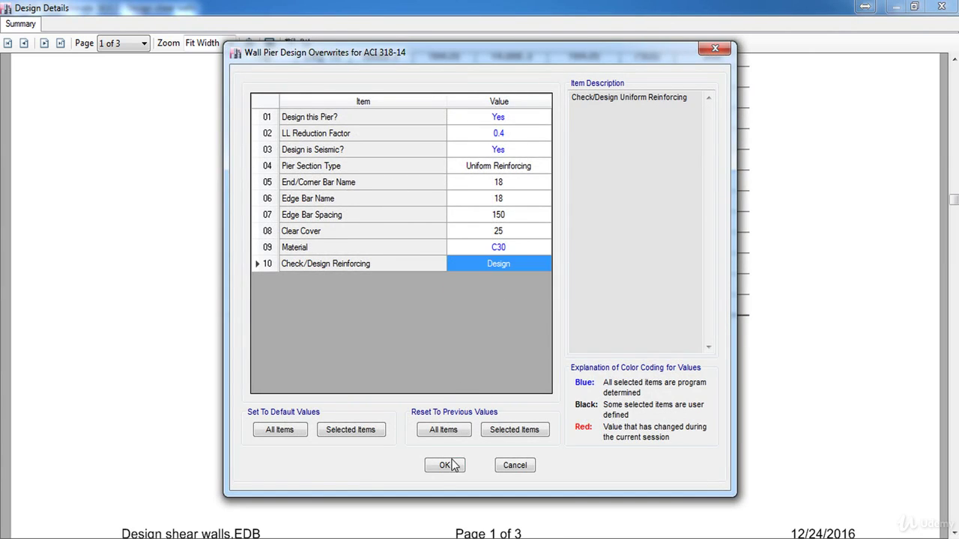
pyautogui.click(444, 465)
# - Review the Shear Design and Boundary Element Check tables, e.g. Leg 10 at 19.05 MPa versus 6 MPa
pyautogui.scroll(9, 556, 445)
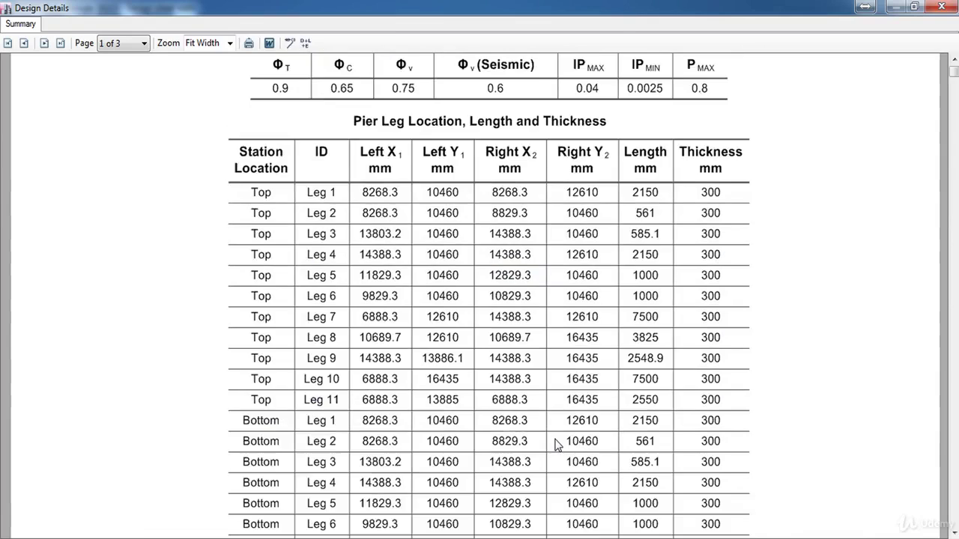
pyautogui.scroll(-4, 556, 445)
pyautogui.scroll(-12, 557, 445)
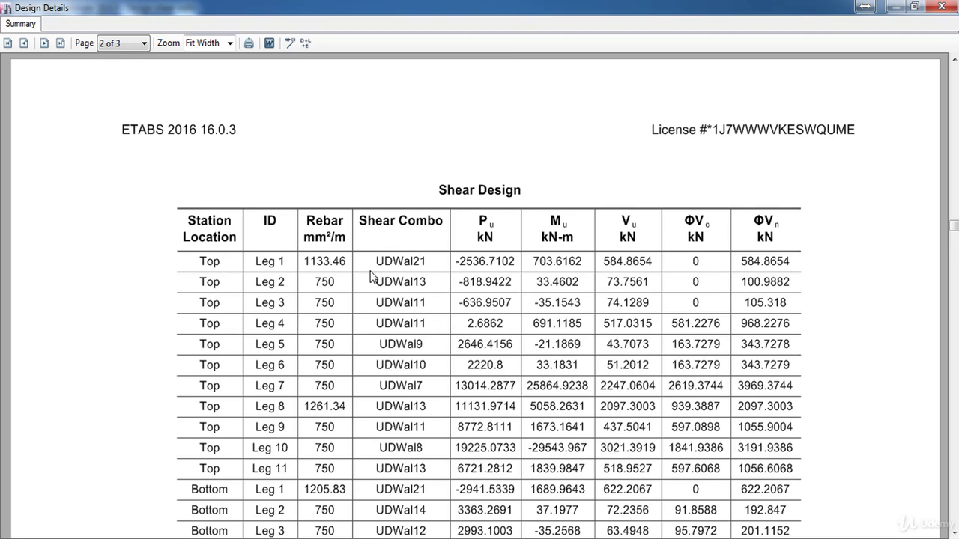
pyautogui.scroll(-10, 317, 296)
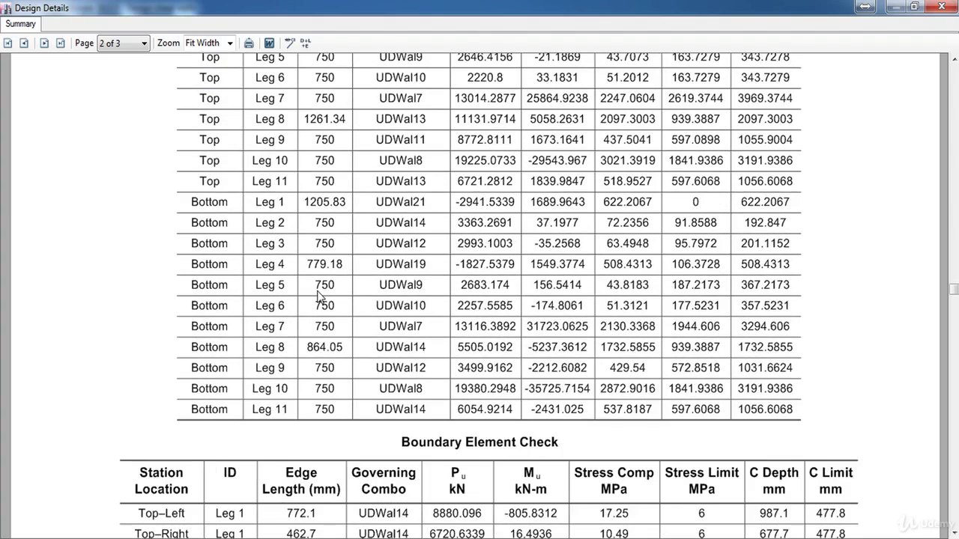
pyautogui.scroll(-3, 318, 296)
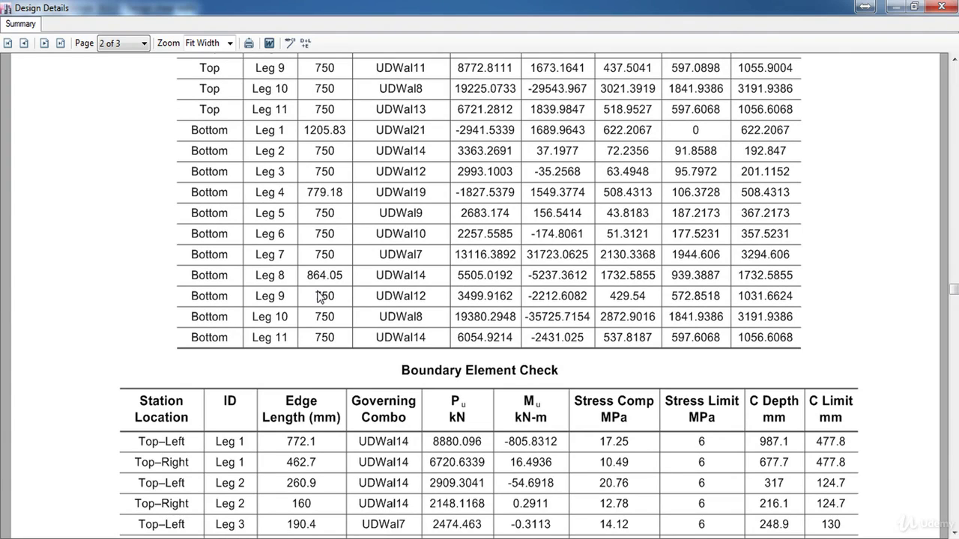
pyautogui.scroll(-6, 318, 296)
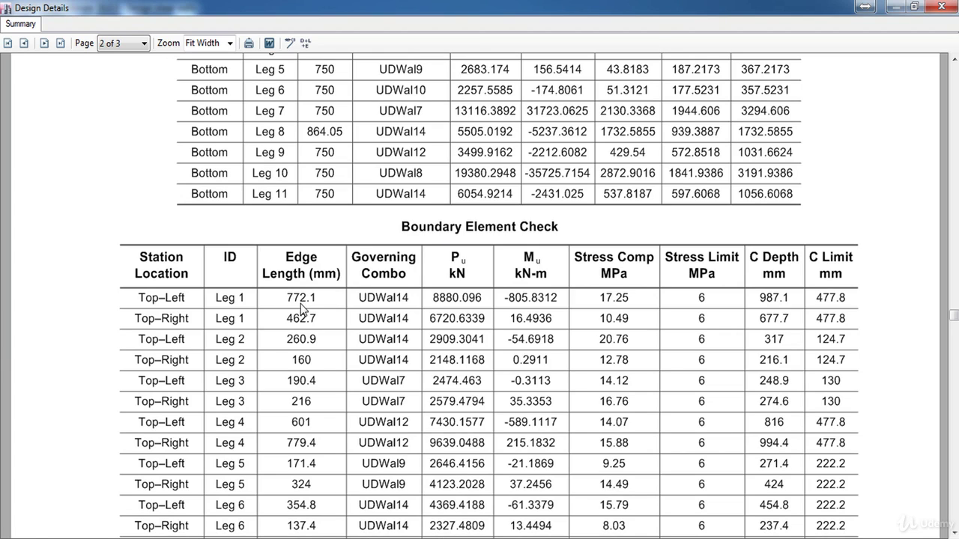
pyautogui.scroll(-3, 302, 307)
pyautogui.scroll(-9, 302, 313)
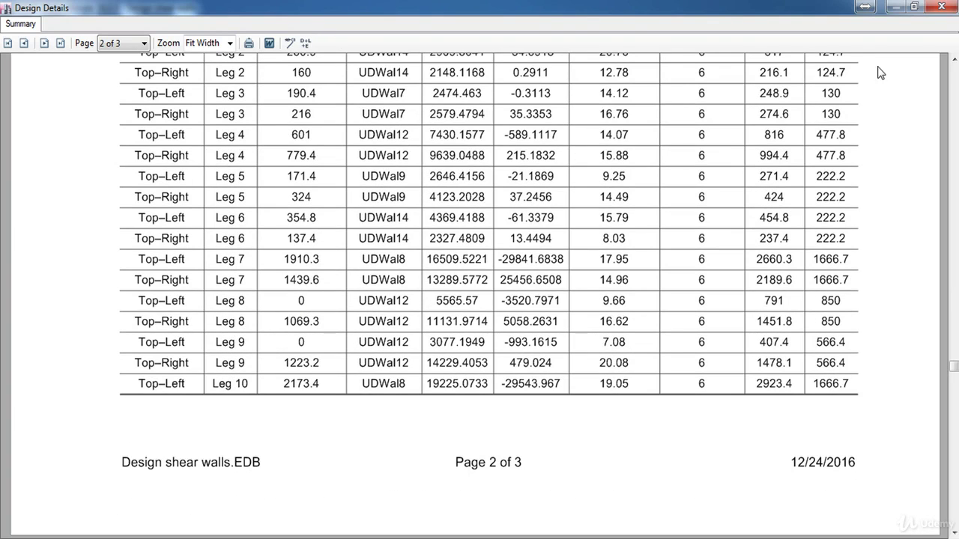
# - Close the Design Details report with Alt+F4
pyautogui.hotkey('alt', 'F4')
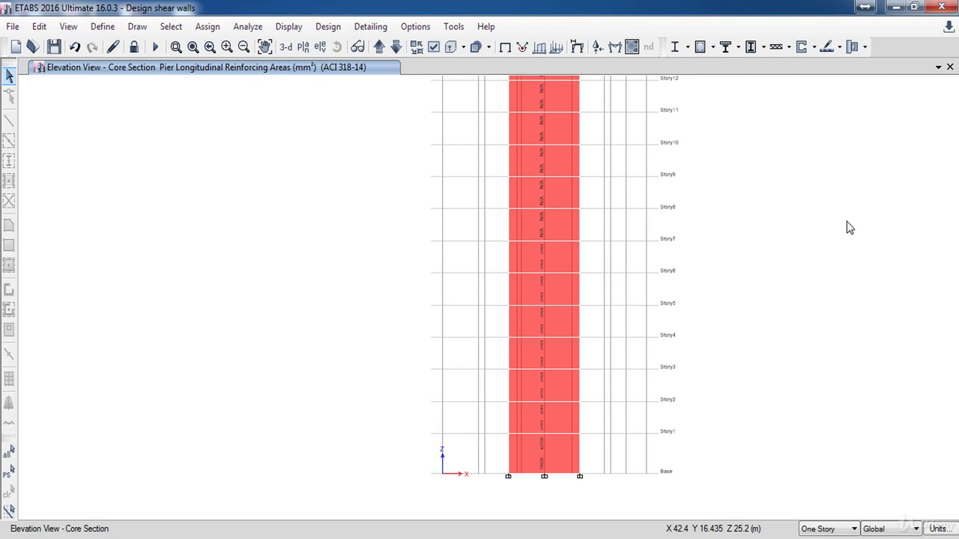